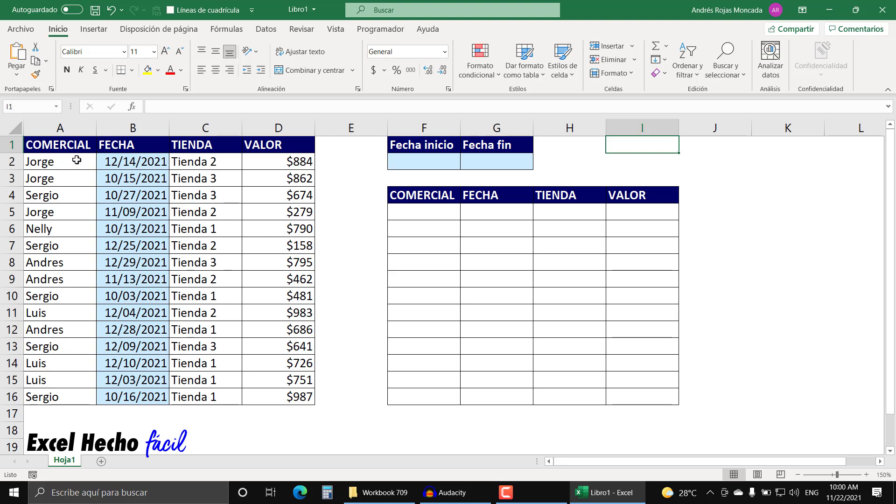
{"action": "left_click_drag", "start_coordinate": [72, 149], "coordinate": [70, 398]}
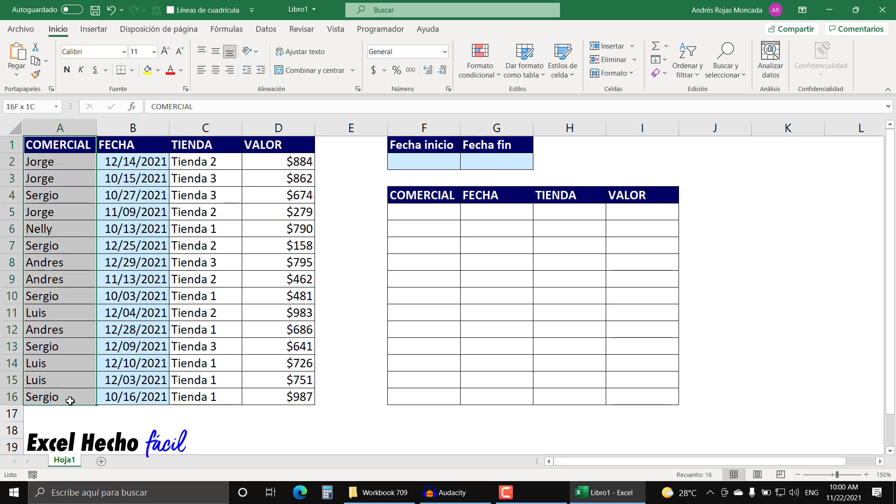
{"action": "left_click_drag", "start_coordinate": [125, 145], "coordinate": [120, 397]}
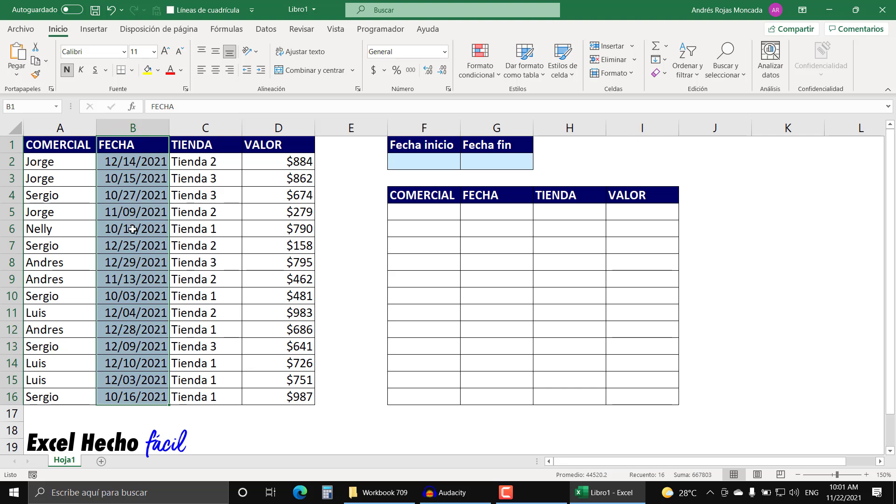
{"action": "left_click_drag", "start_coordinate": [205, 142], "coordinate": [205, 391]}
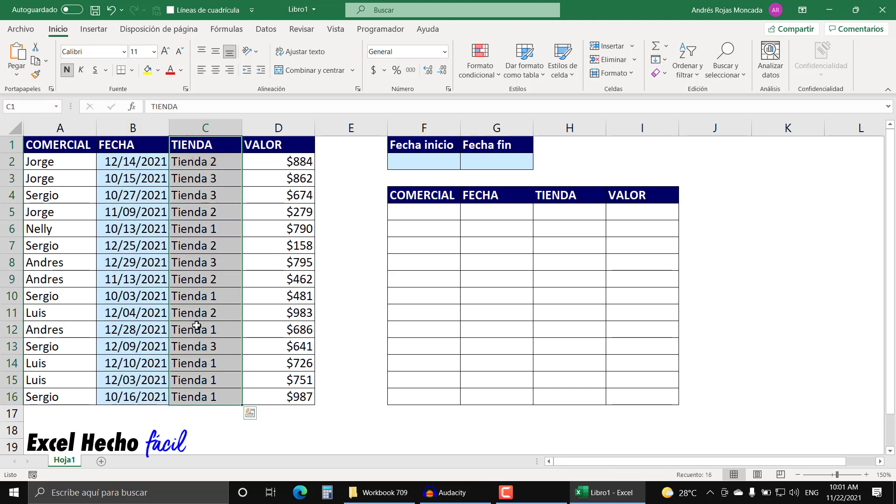
{"action": "left_click_drag", "start_coordinate": [263, 146], "coordinate": [264, 396]}
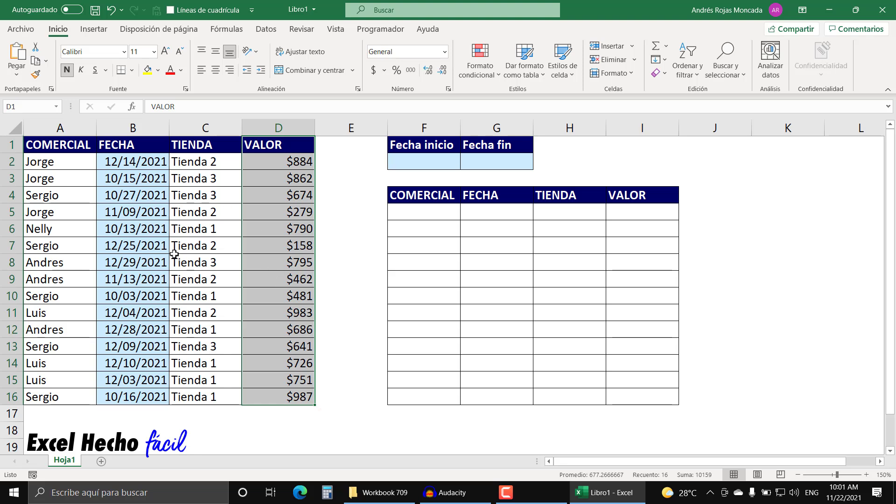
Enter 10/15/2021 as the Fecha inicio in F2 and 11/15/2021 as the Fecha fin in G2.
{"action": "left_click", "coordinate": [401, 161]}
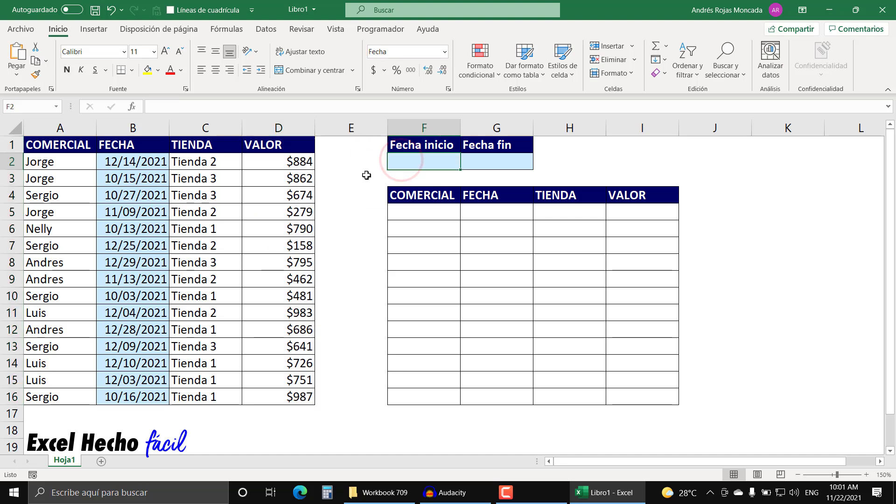
{"action": "type", "text": "10/"}
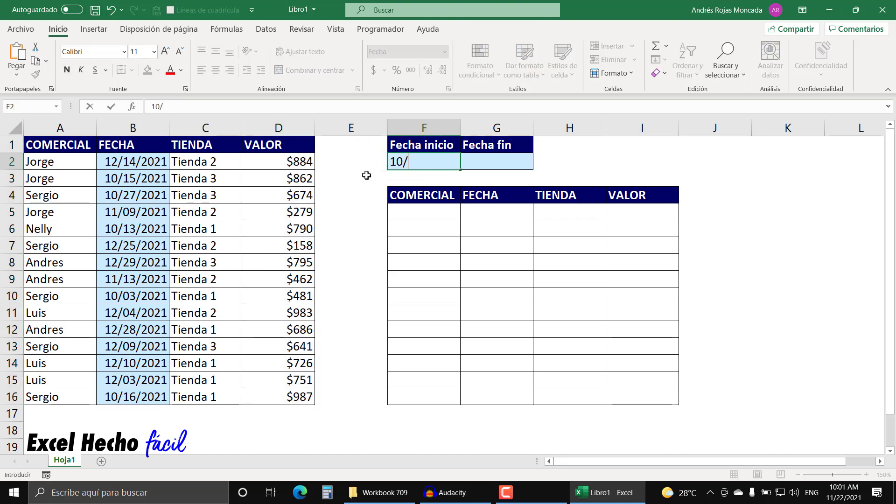
{"action": "type", "text": "15/2021"}
{"action": "key", "text": "Return"}
{"action": "key", "text": "Up"}
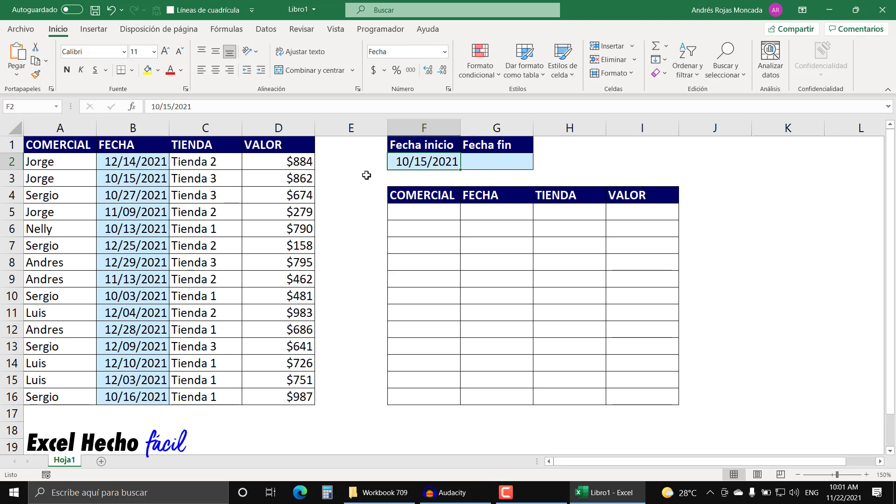
{"action": "key", "text": "Right"}
{"action": "type", "text": "11/15/2021"}
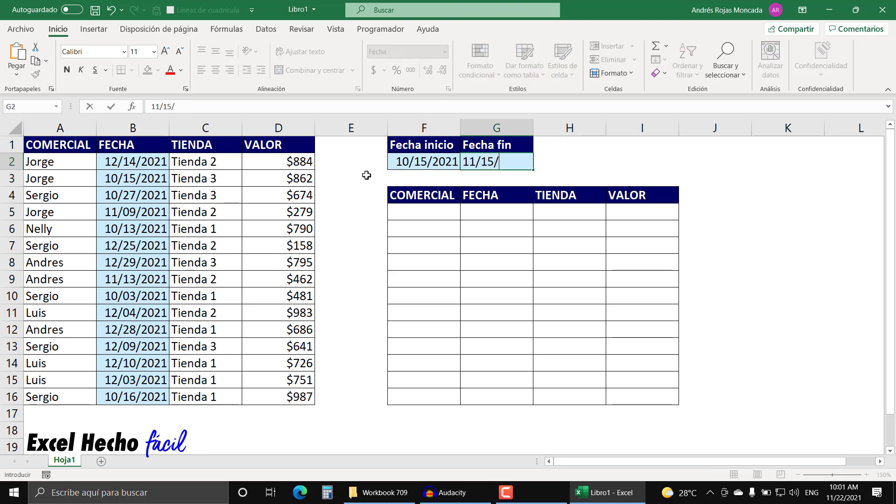
{"action": "key", "text": "Return"}
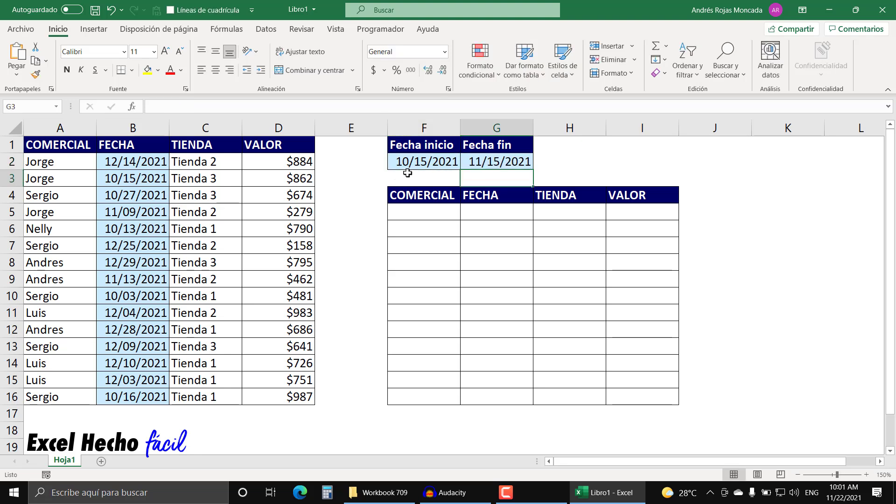
{"action": "left_click_drag", "start_coordinate": [406, 164], "coordinate": [500, 164]}
{"action": "left_click", "coordinate": [432, 159]}
{"action": "left_click_drag", "start_coordinate": [432, 159], "coordinate": [473, 159]}
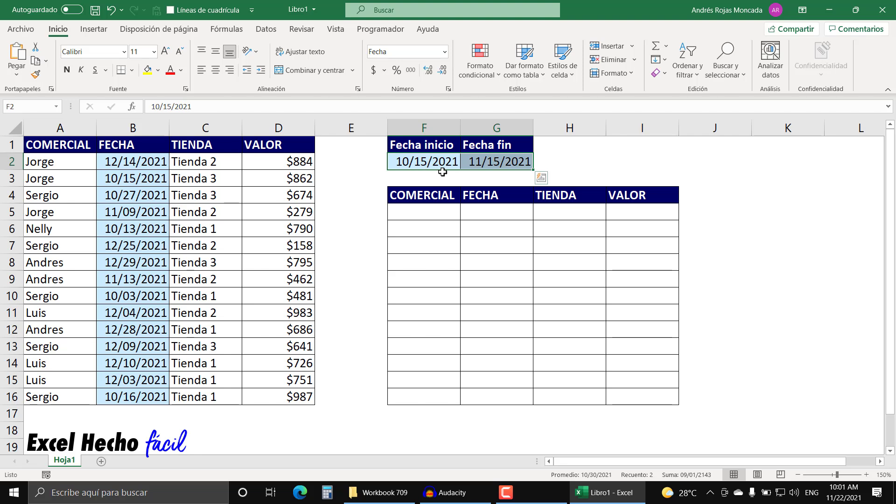
{"action": "left_click", "coordinate": [495, 168]}
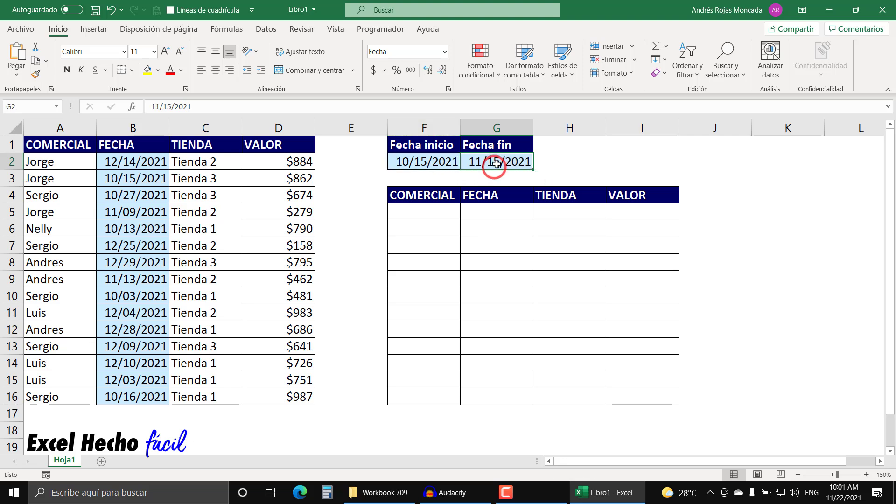
{"action": "left_click", "coordinate": [622, 143]}
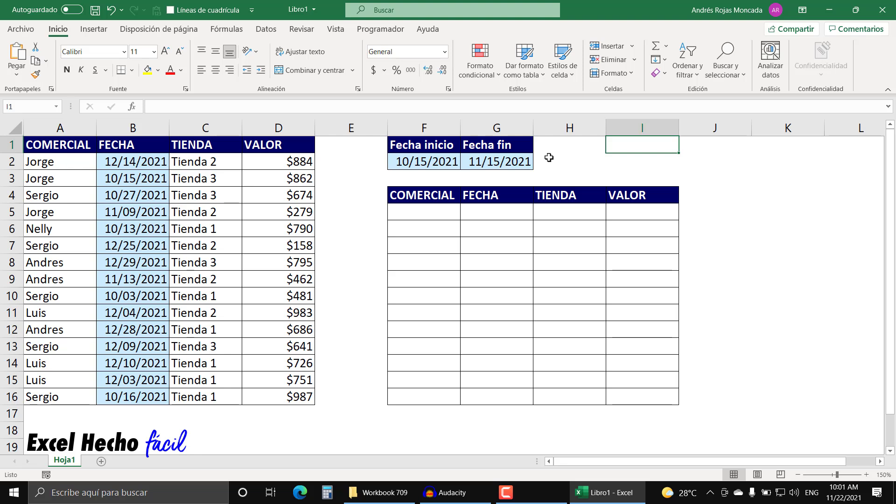
{"action": "left_click", "coordinate": [171, 184]}
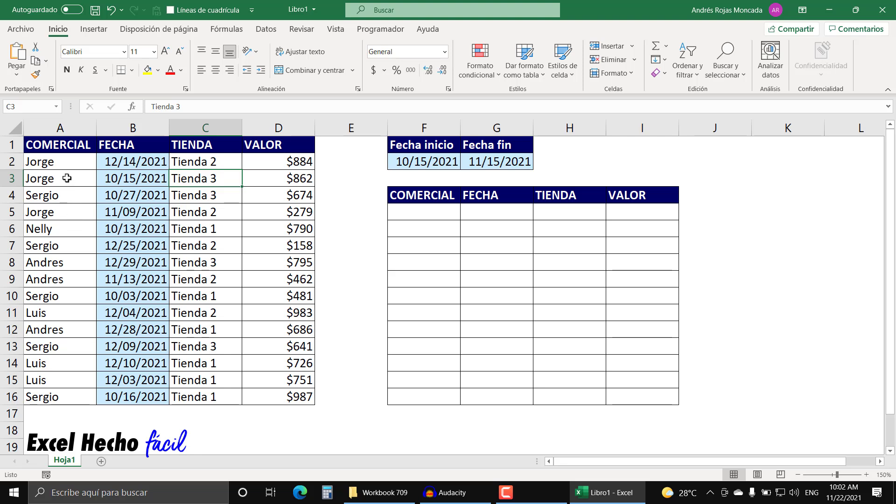
{"action": "left_click_drag", "start_coordinate": [65, 152], "coordinate": [284, 397]}
{"action": "left_click", "coordinate": [143, 262]}
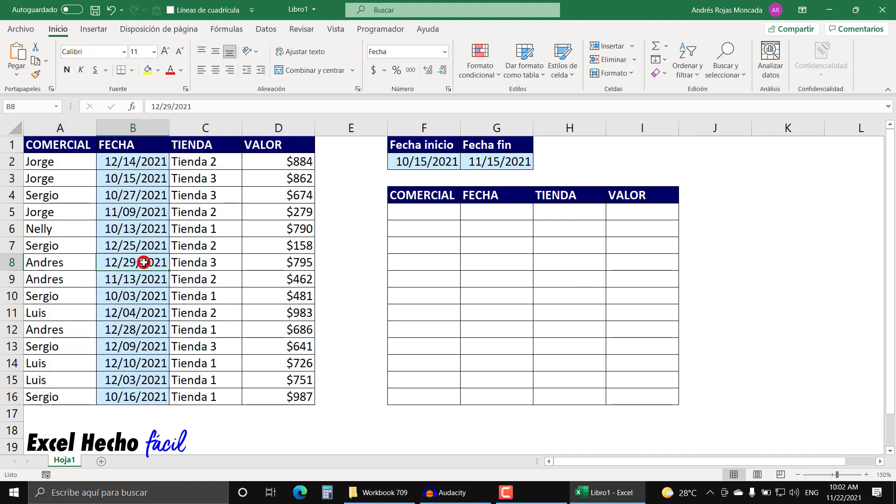
Convert the source data range A1:D16 into a table with headers.
{"action": "left_click", "coordinate": [75, 180]}
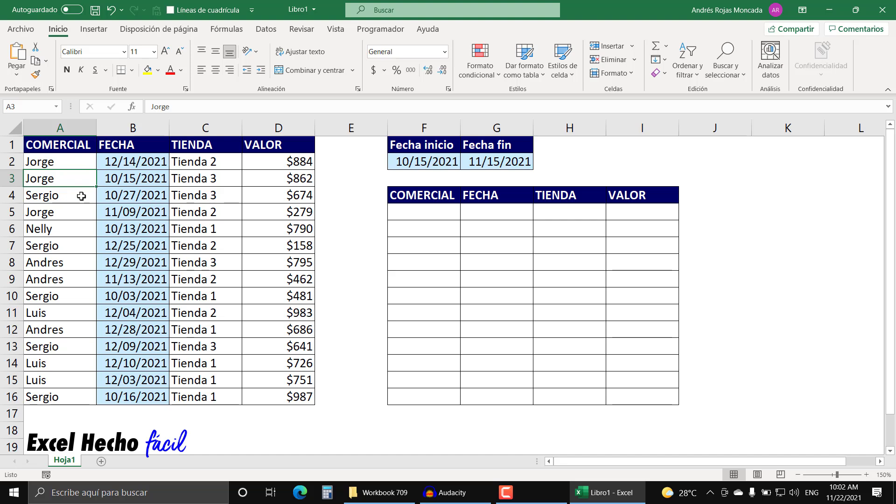
{"action": "key", "text": "ctrl+asterisk"}
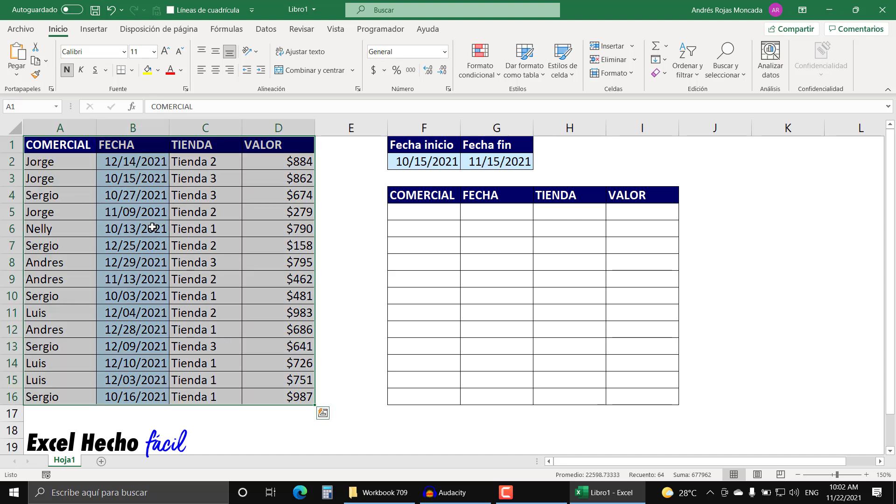
{"action": "key", "text": "ctrl+t"}
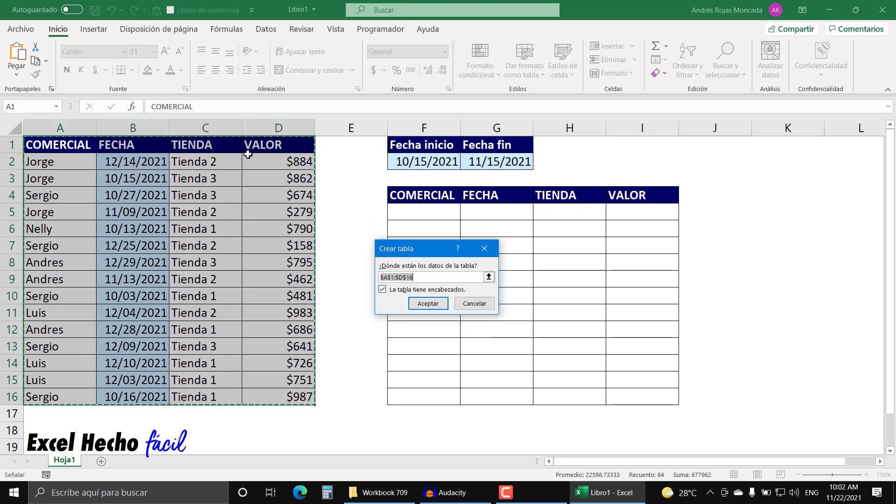
{"action": "left_click", "coordinate": [415, 310]}
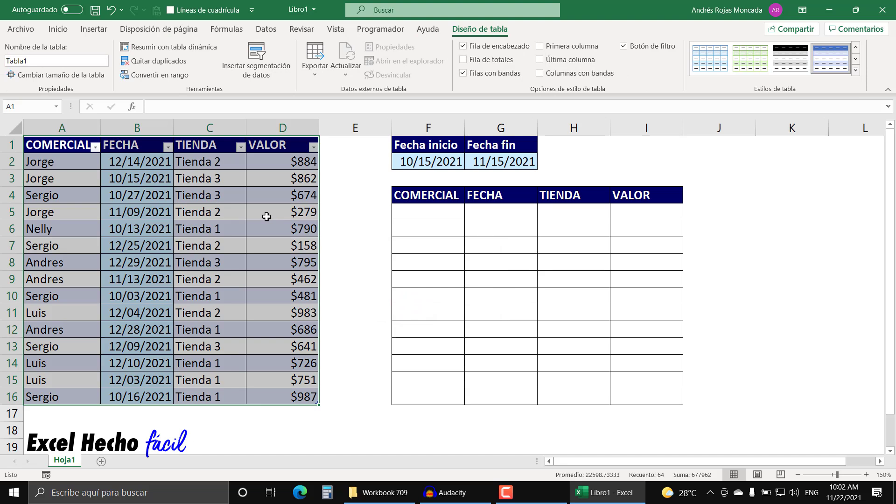
Rename the new table as BD.
{"action": "left_click", "coordinate": [452, 31]}
{"action": "left_click", "coordinate": [72, 62]}
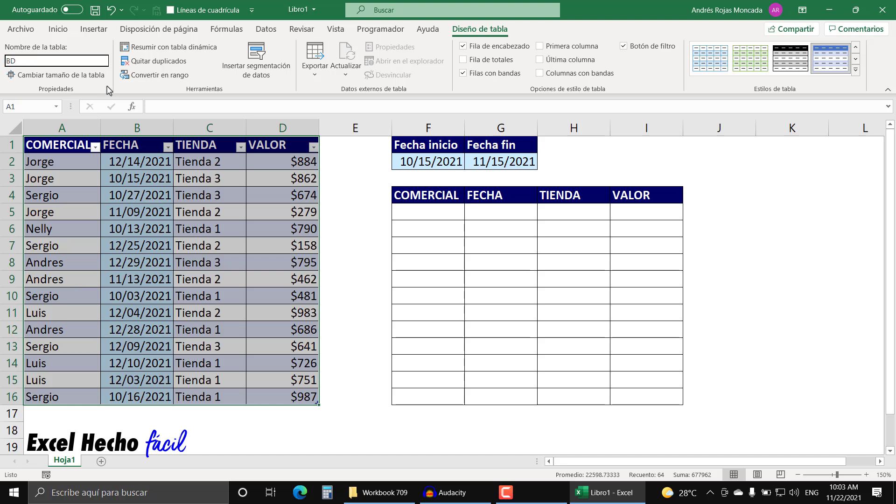
{"action": "key", "text": "Return"}
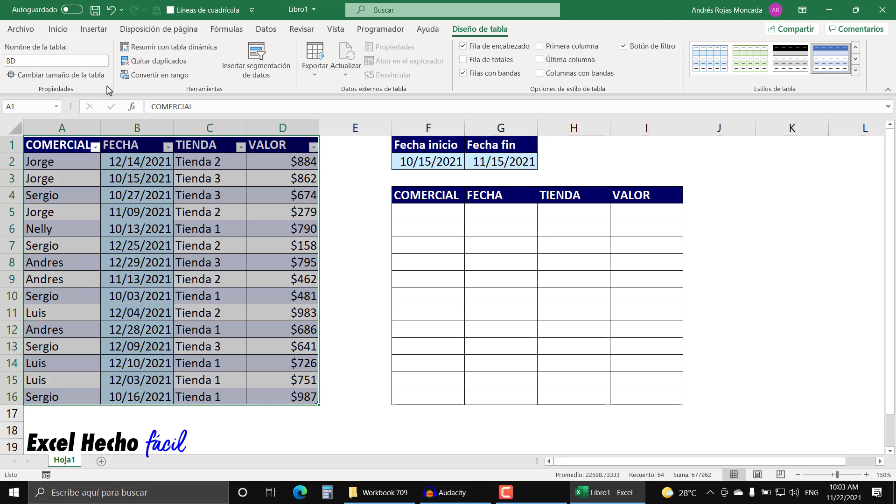
Toggle the filter buttons in the BD table's header row off and back on.
{"action": "left_click", "coordinate": [128, 148]}
{"action": "left_click", "coordinate": [61, 143]}
{"action": "left_click_drag", "start_coordinate": [61, 142], "coordinate": [315, 152]}
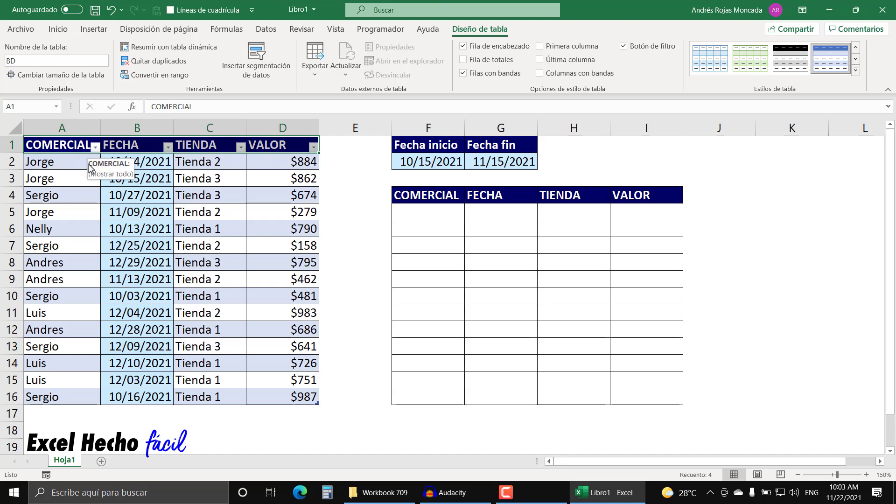
{"action": "left_click", "coordinate": [265, 29]}
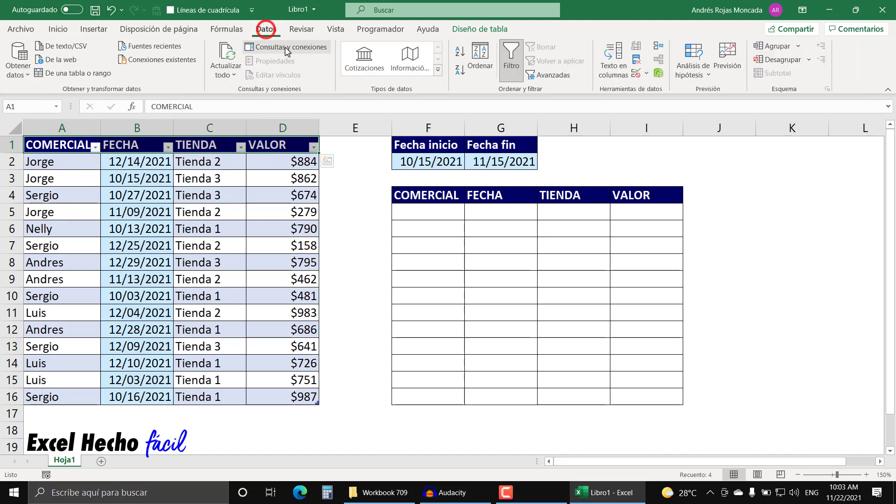
{"action": "left_click", "coordinate": [510, 60]}
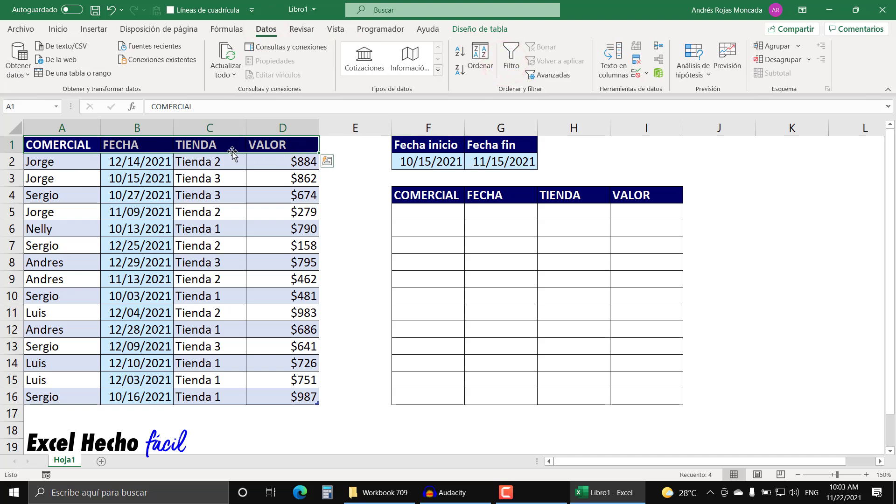
{"action": "left_click", "coordinate": [511, 67]}
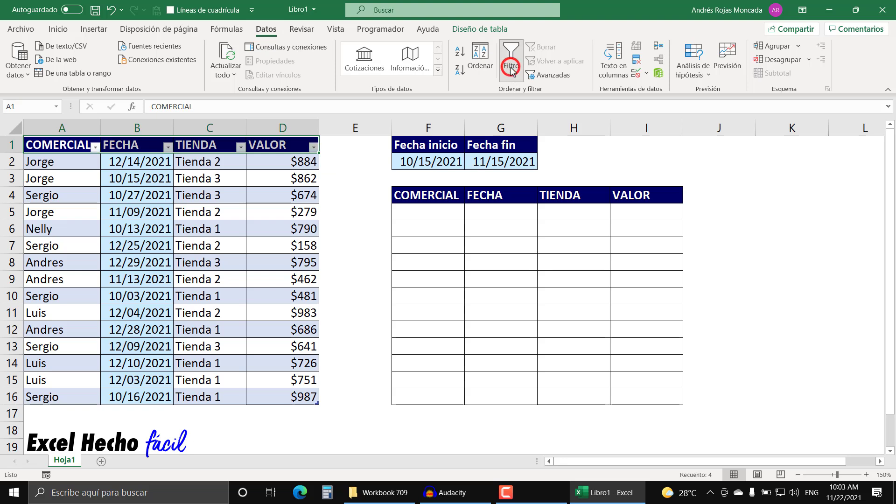
{"action": "left_click", "coordinate": [511, 65]}
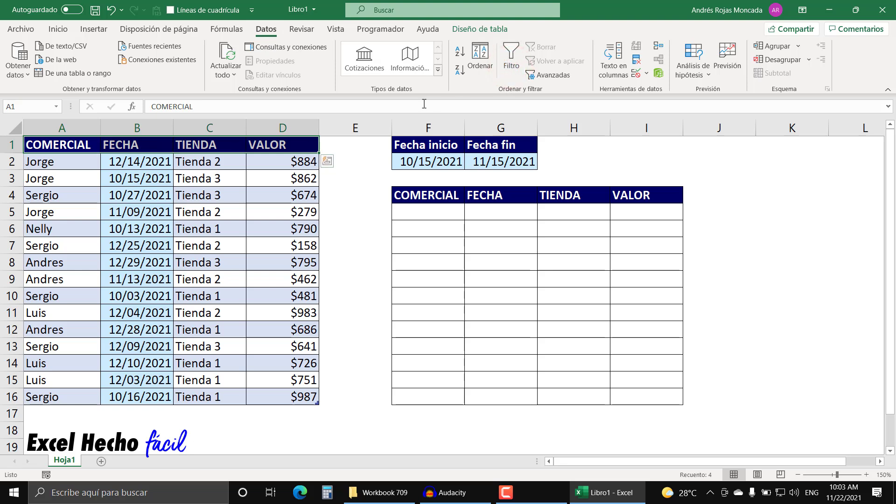
{"action": "left_click", "coordinate": [143, 189]}
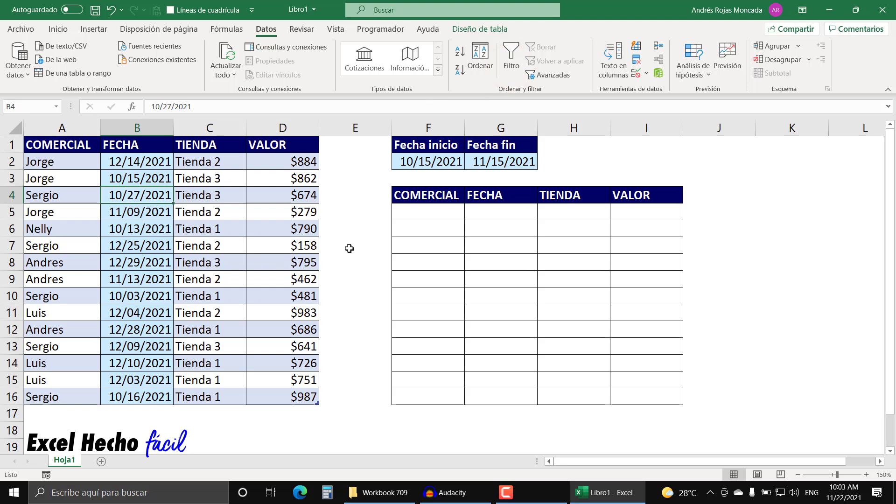
{"action": "left_click", "coordinate": [225, 249]}
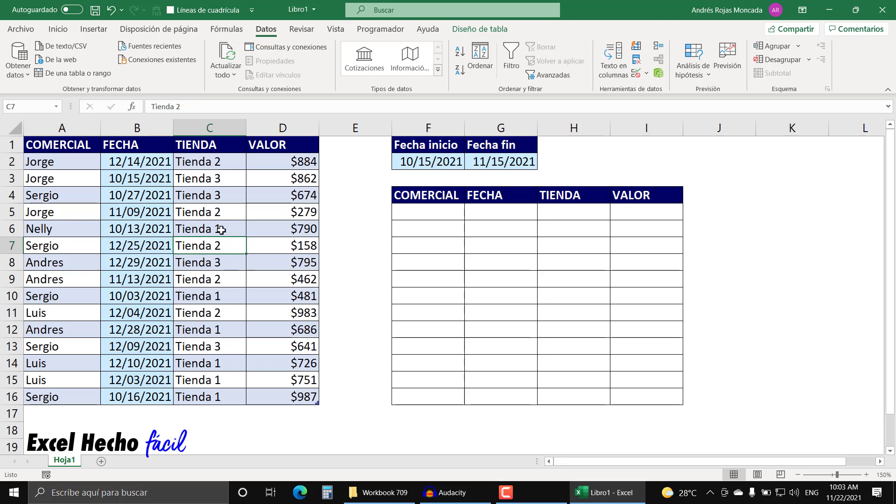
{"action": "key", "text": "ctrl+shift+l"}
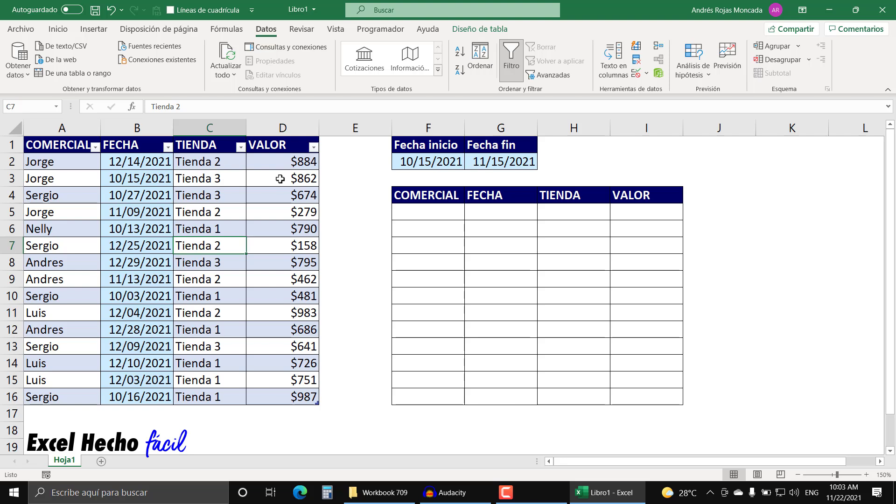
{"action": "key", "text": "ctrl+shift+l"}
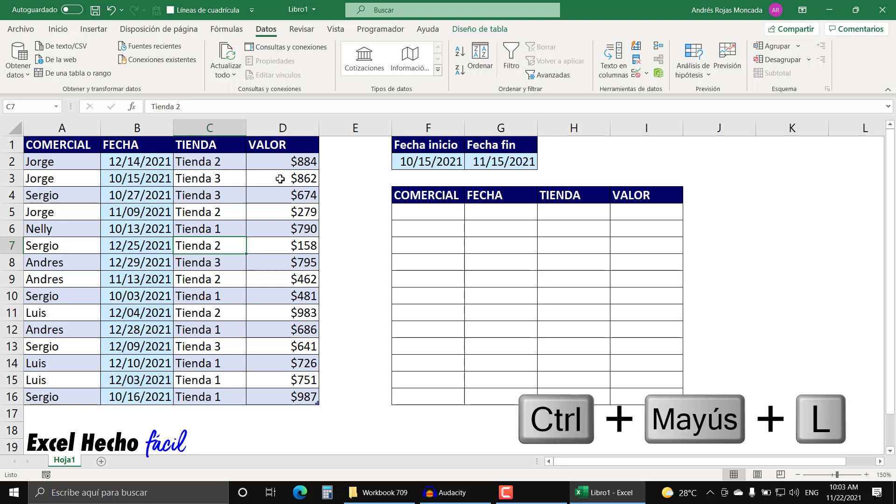
{"action": "key", "text": "ctrl+shift+l"}
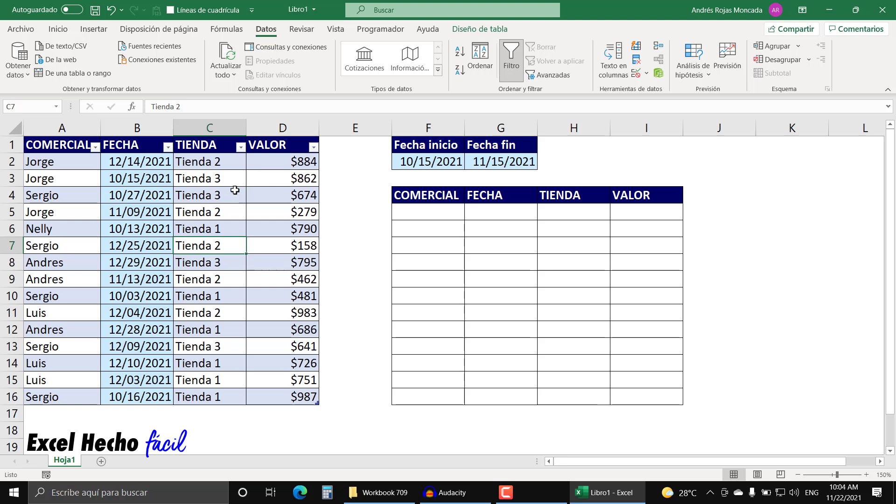
Filter the BD table's FECHA column to dates between 10/15/2021 and 11/15/2021, inclusive.
{"action": "left_click", "coordinate": [145, 146]}
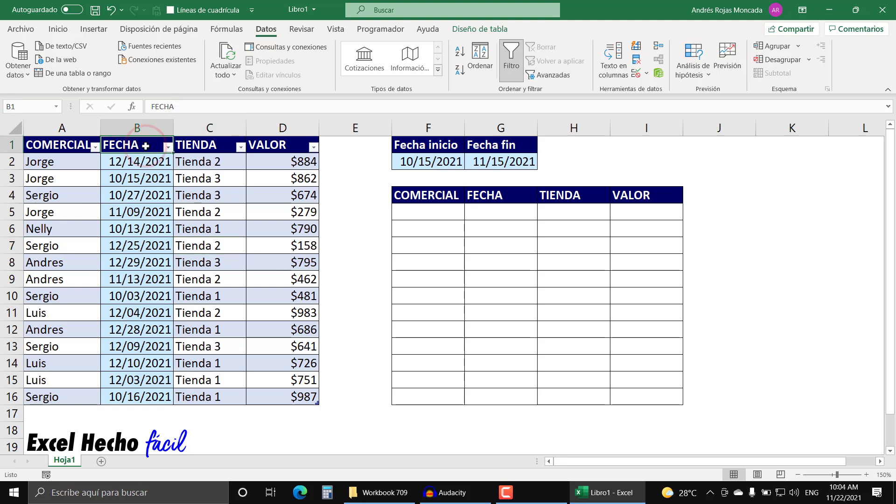
{"action": "left_click", "coordinate": [169, 148]}
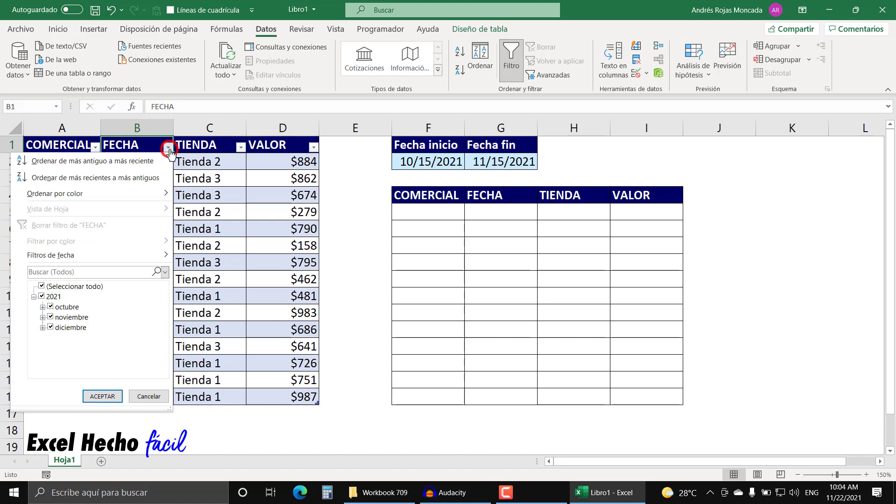
{"action": "mouse_move", "coordinate": [61, 260]}
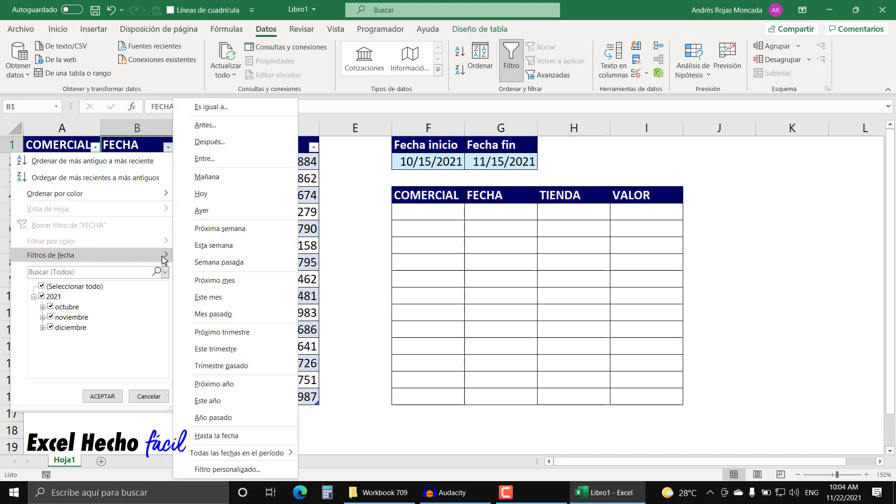
{"action": "left_click", "coordinate": [205, 159]}
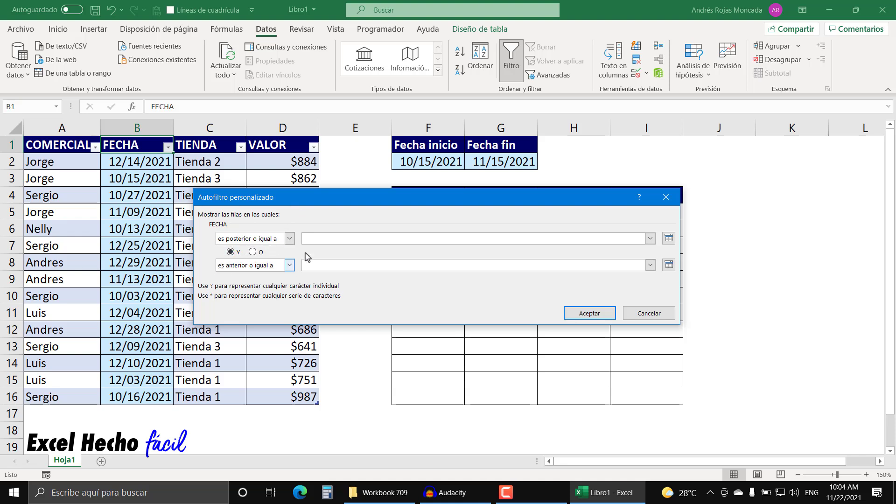
{"action": "type", "text": "10/15/2021"}
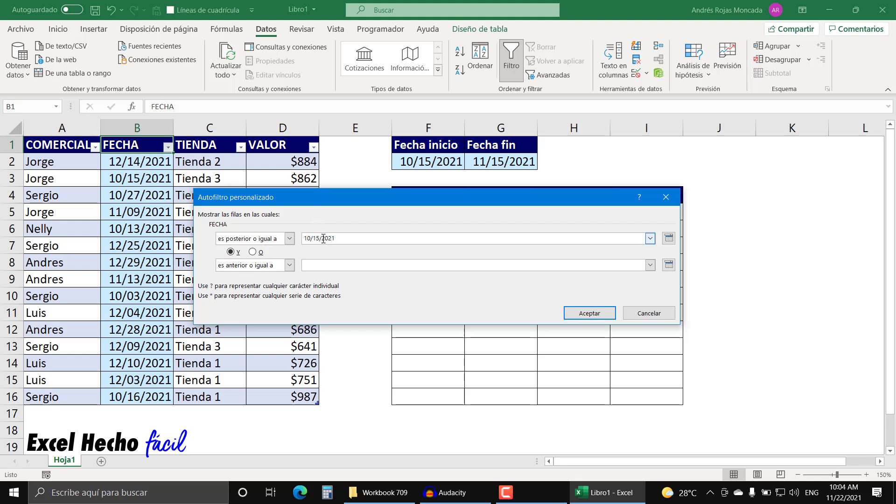
{"action": "left_click", "coordinate": [322, 263]}
{"action": "type", "text": "11/125"}
{"action": "key", "text": "BackSpace"}
{"action": "key", "text": "BackSpace"}
{"action": "type", "text": "5/2021"}
{"action": "left_click", "coordinate": [589, 313]}
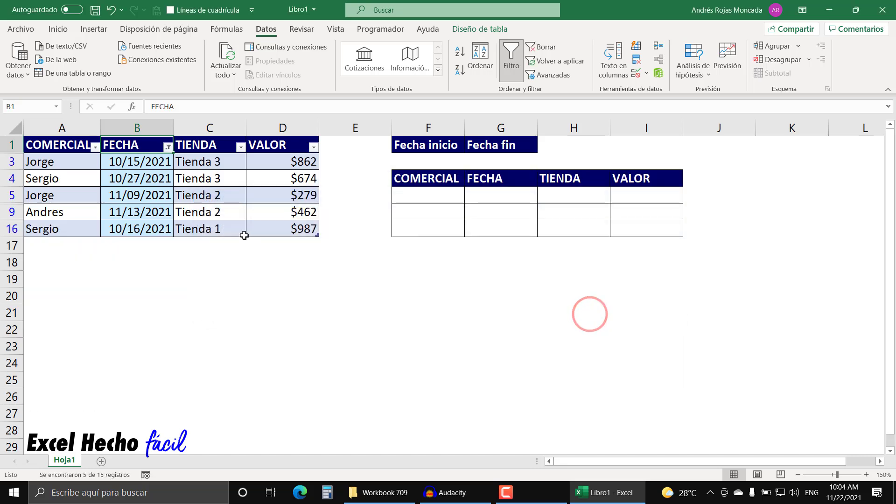
Copy the filtered BD records with their headers and paste them starting at cell F19.
{"action": "left_click_drag", "start_coordinate": [70, 145], "coordinate": [282, 229]}
{"action": "key", "text": "ctrl+c"}
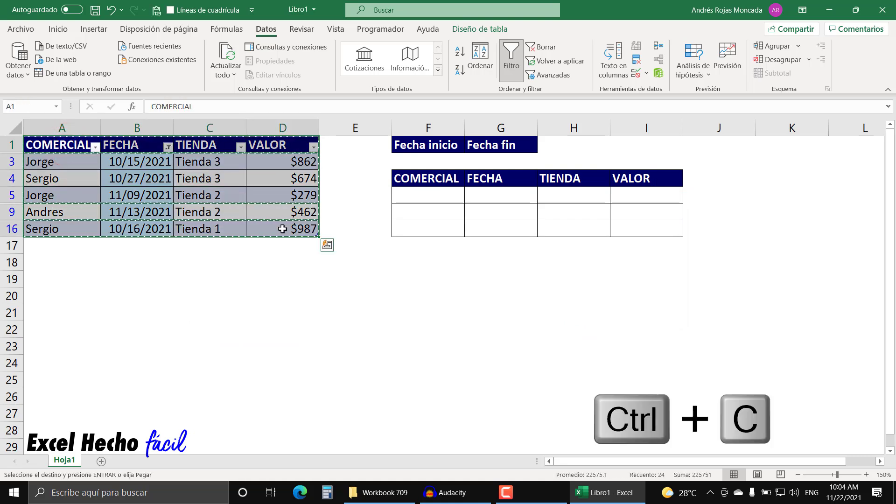
{"action": "left_click", "coordinate": [409, 268]}
{"action": "left_click", "coordinate": [411, 278]}
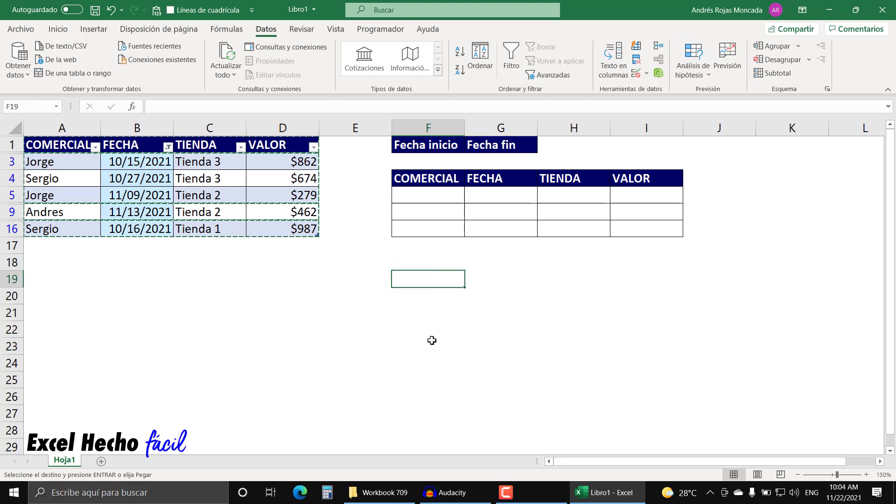
{"action": "key", "text": "ctrl+v"}
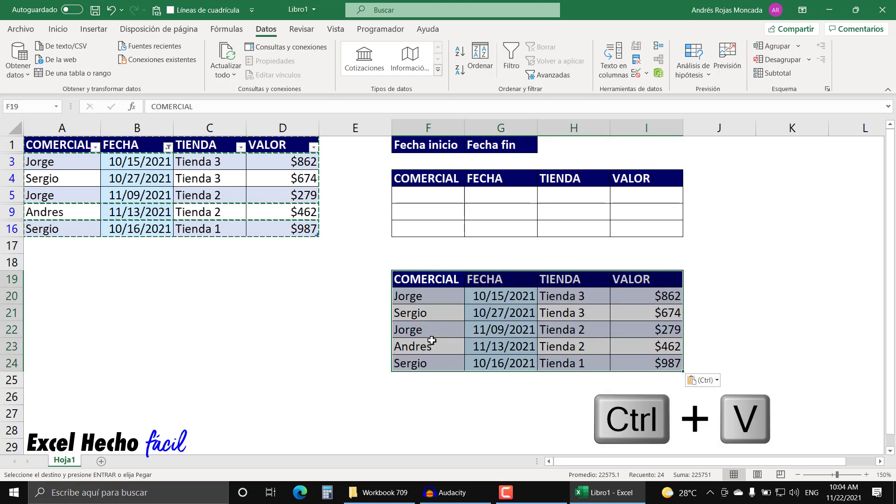
Remove the filter from the BD table and review the pasted records in F19:I24.
{"action": "left_click", "coordinate": [153, 146]}
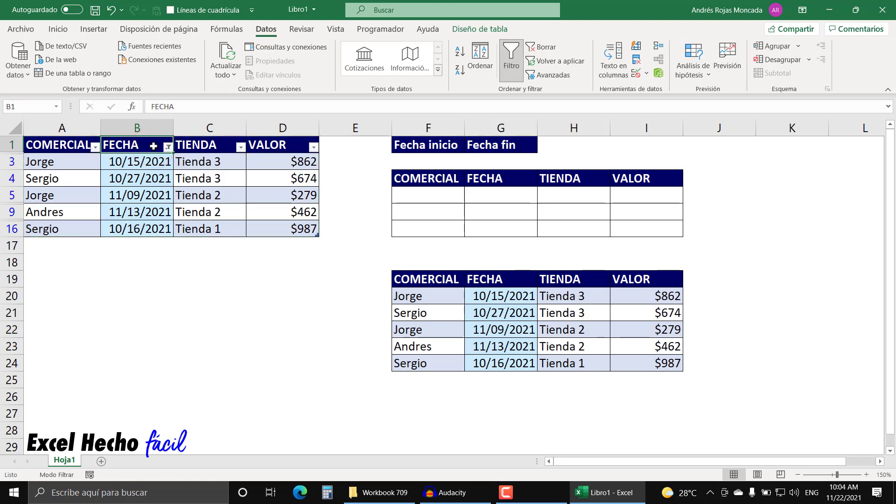
{"action": "key", "text": "ctrl+shift+l"}
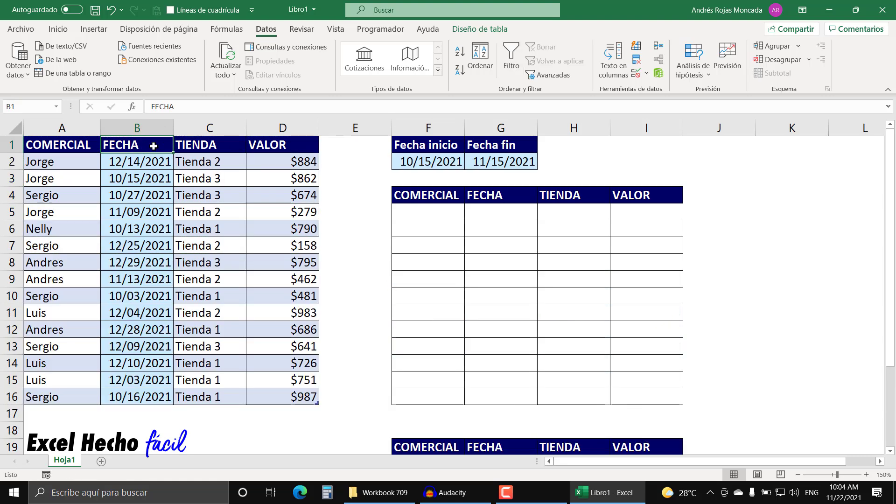
{"action": "scroll", "coordinate": [591, 317], "scroll_direction": "down", "scroll_amount": 3}
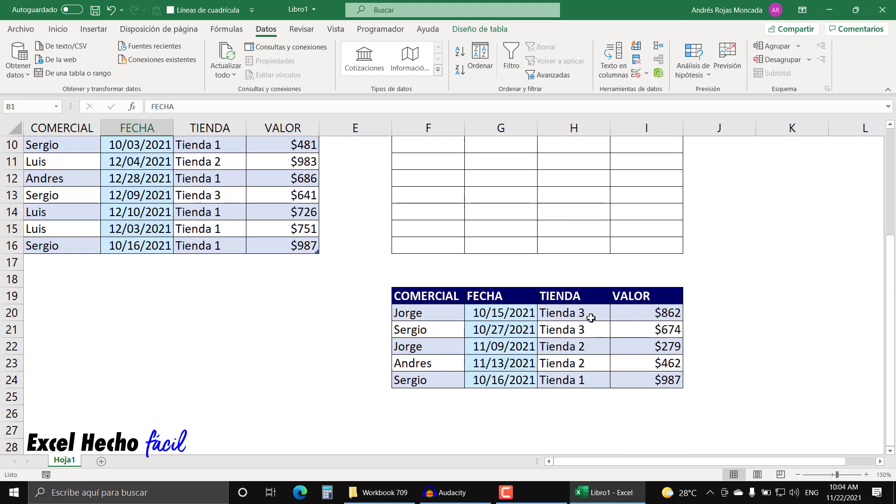
{"action": "left_click_drag", "start_coordinate": [448, 298], "coordinate": [655, 382]}
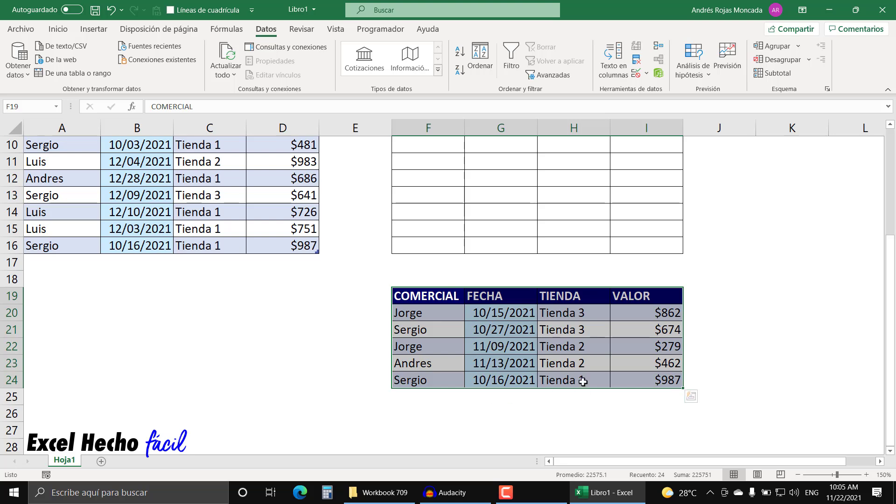
{"action": "scroll", "coordinate": [512, 311], "scroll_direction": "up", "scroll_amount": 3}
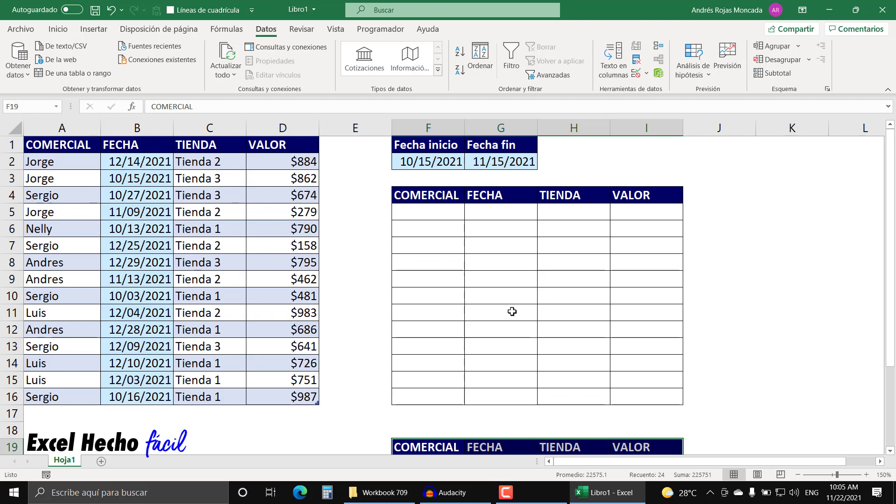
{"action": "left_click", "coordinate": [629, 143]}
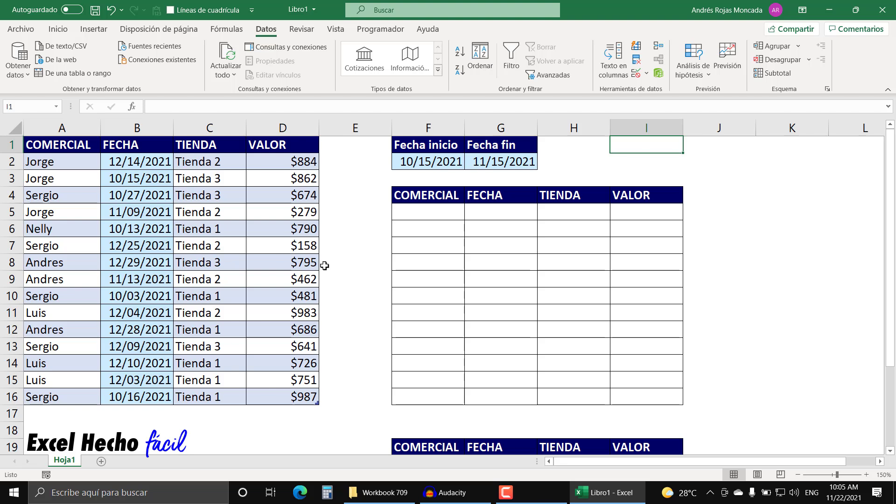
Start a formula in F5 that references the FECHA column of the BD table, =BD[FECHA].
{"action": "left_click", "coordinate": [425, 215]}
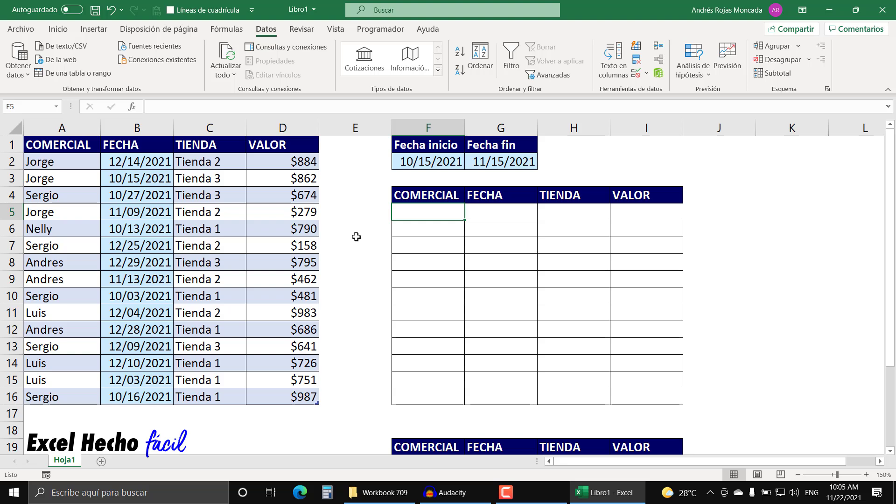
{"action": "scroll", "coordinate": [356, 237], "scroll_direction": "down", "scroll_amount": 3}
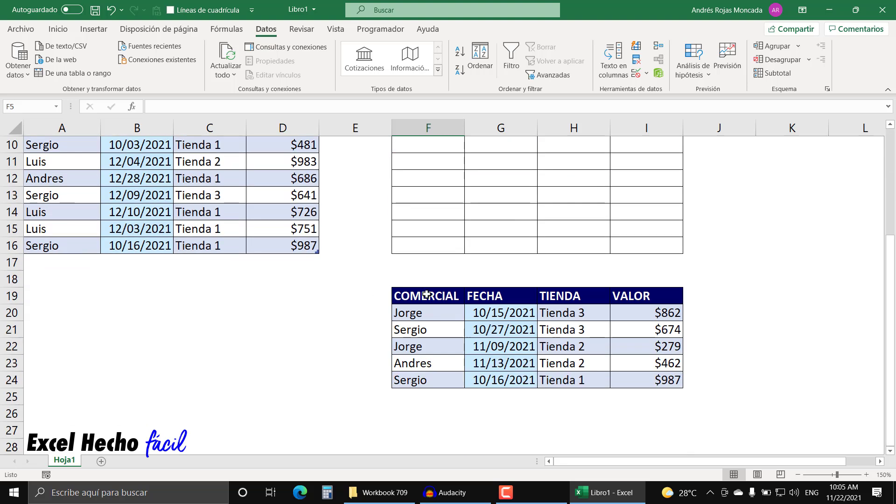
{"action": "scroll", "coordinate": [415, 369], "scroll_direction": "up", "scroll_amount": 3}
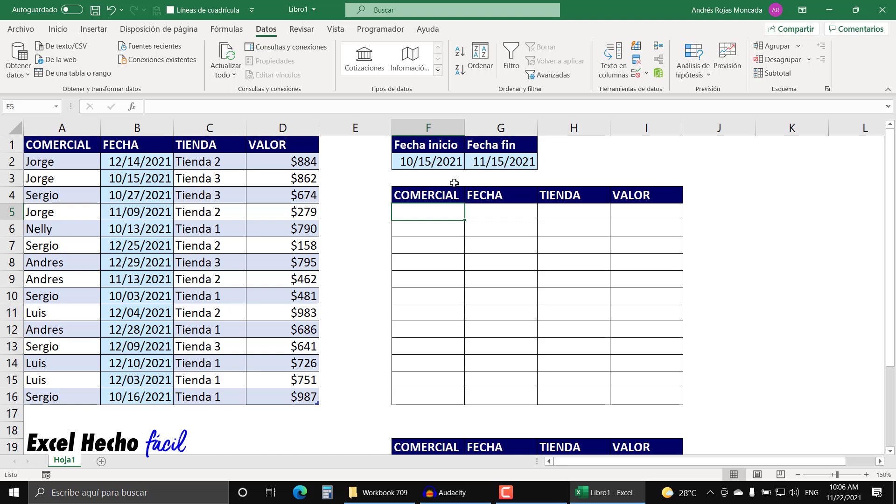
{"action": "type", "text": "="}
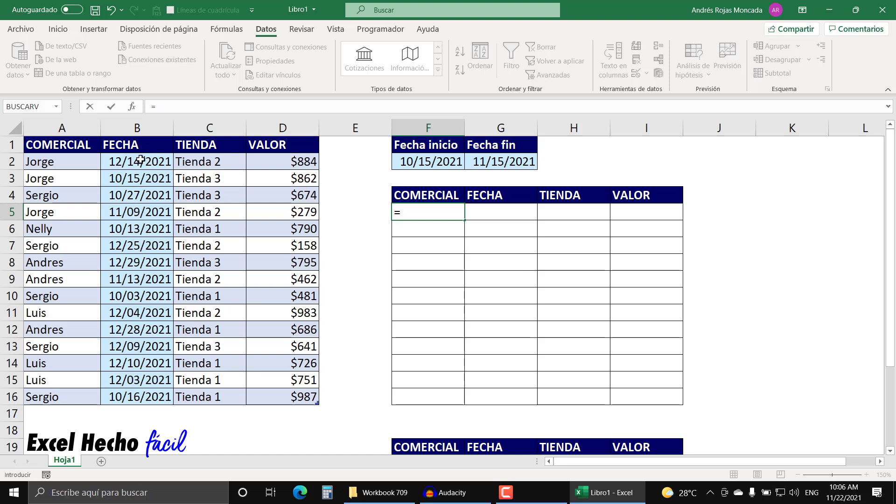
{"action": "left_click", "coordinate": [155, 137]}
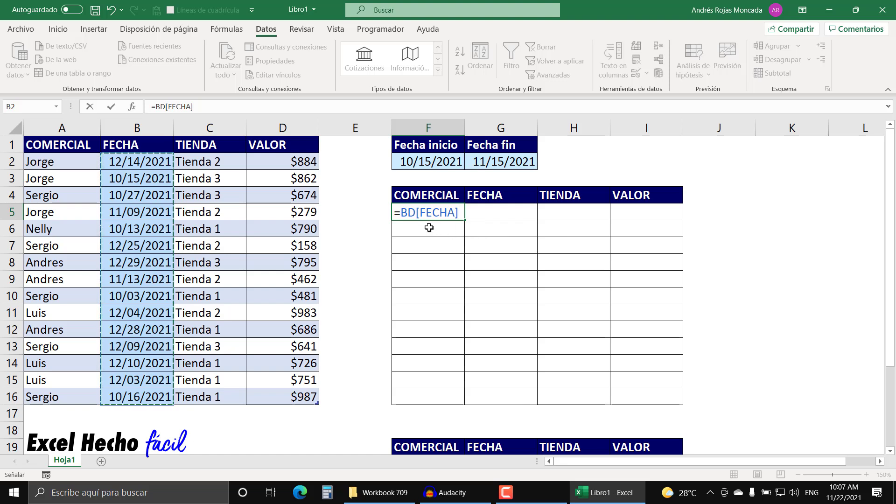
{"action": "left_click_drag", "start_coordinate": [402, 213], "coordinate": [460, 212]}
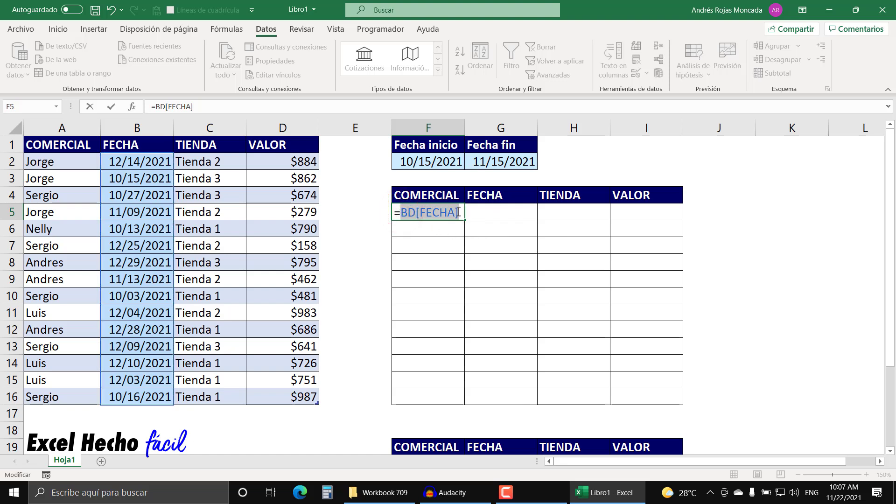
{"action": "left_click", "coordinate": [458, 212]}
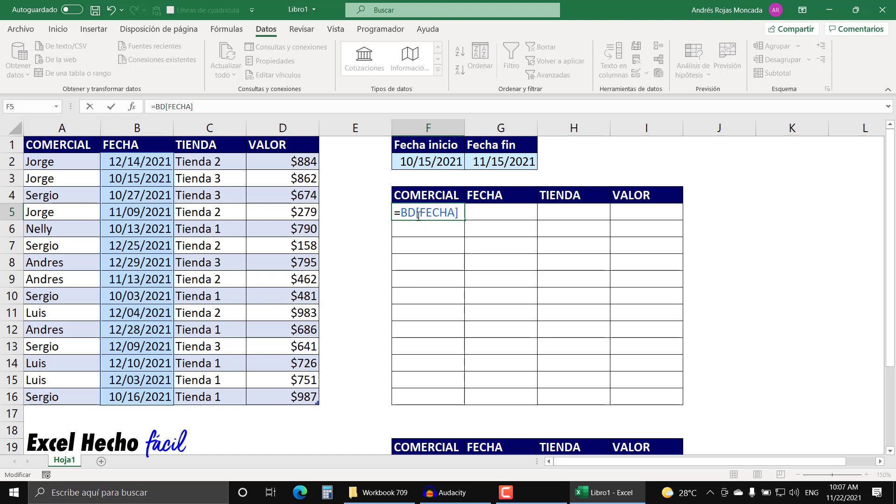
{"action": "left_click_drag", "start_coordinate": [416, 213], "coordinate": [403, 213]}
Make the column reference in the F5 formula absolute by rewriting it as =BD[[FECHA]:[FECHA]].
{"action": "left_click_drag", "start_coordinate": [417, 213], "coordinate": [456, 213]}
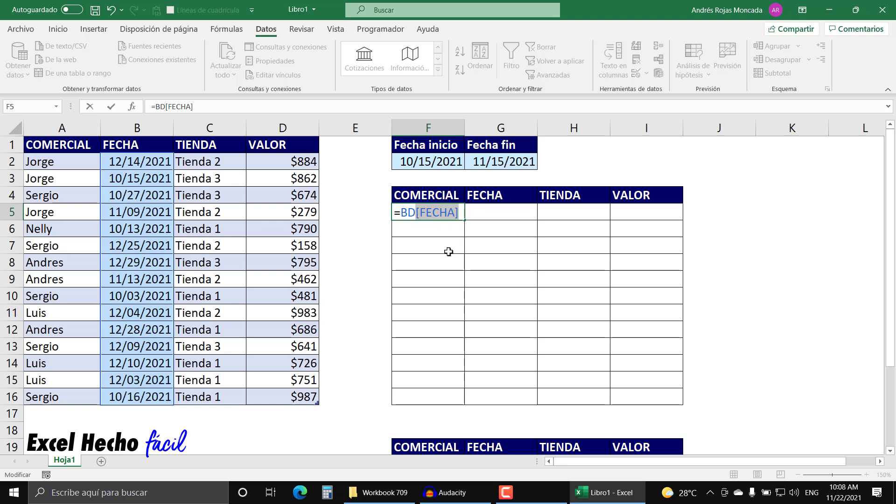
{"action": "key", "text": "ctrl+c"}
{"action": "left_click", "coordinate": [417, 212]}
{"action": "type", "text": "["}
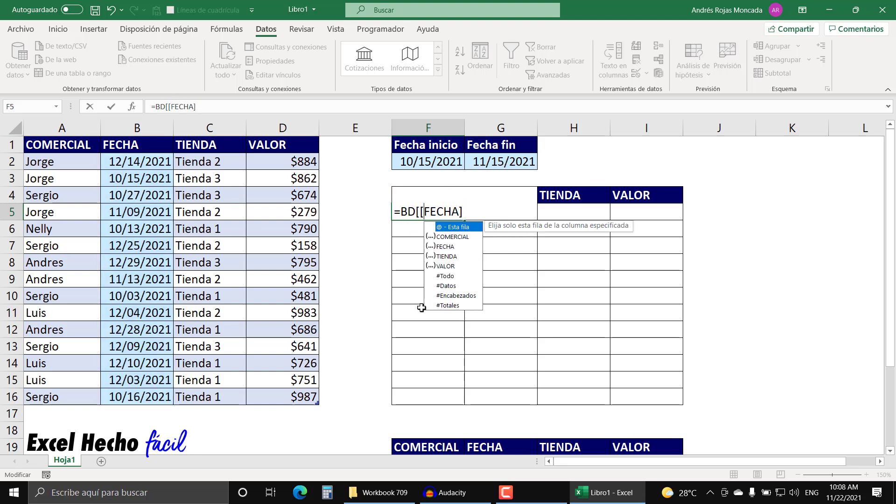
{"action": "left_click", "coordinate": [469, 211]}
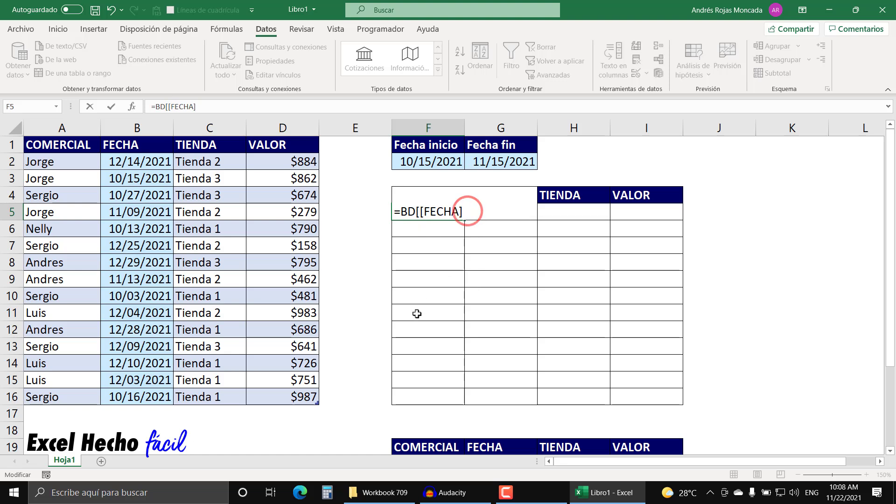
{"action": "type", "text": ":"}
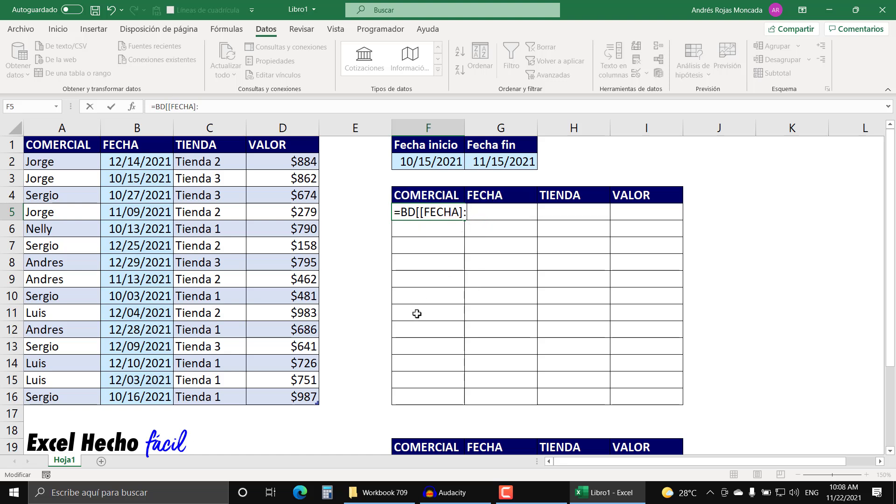
{"action": "key", "text": "ctrl+v"}
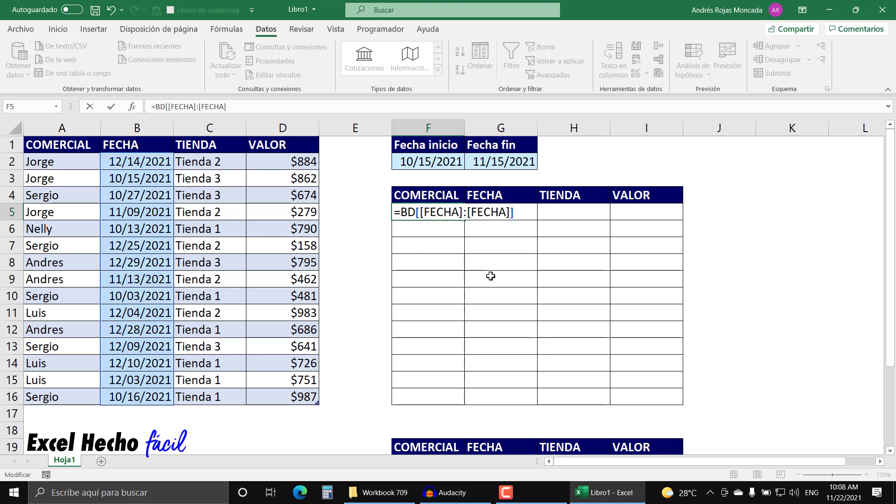
{"action": "type", "text": "]"}
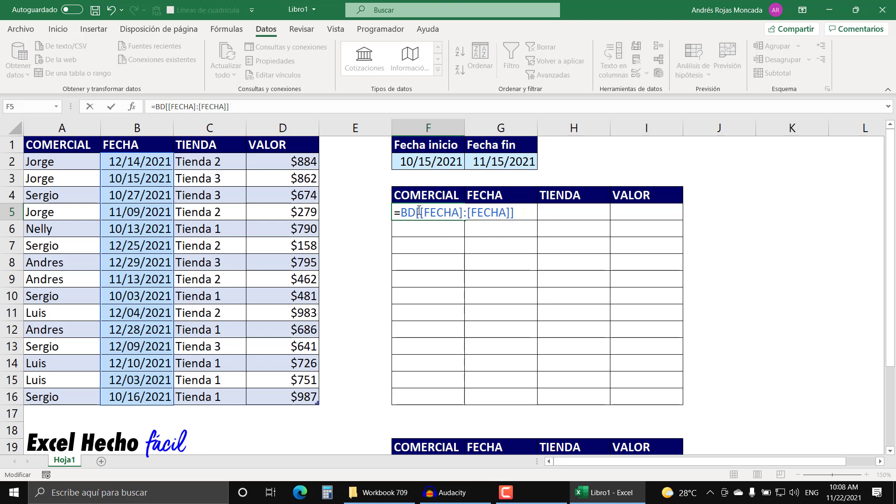
Copy the reference BD[[FECHA]:[FECHA]] from the F5 formula for reuse.
{"action": "left_click_drag", "start_coordinate": [421, 210], "coordinate": [512, 214]}
{"action": "left_click", "coordinate": [514, 213]}
{"action": "left_click_drag", "start_coordinate": [514, 213], "coordinate": [400, 213]}
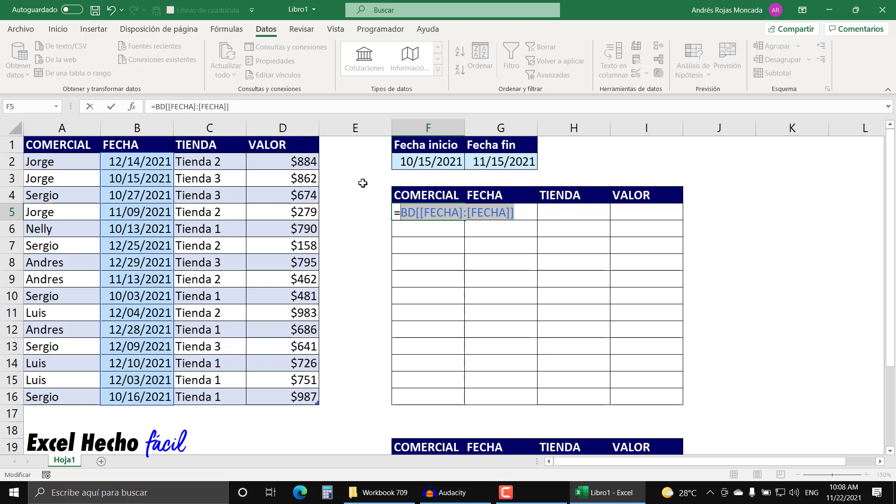
{"action": "key", "text": "ctrl+c"}
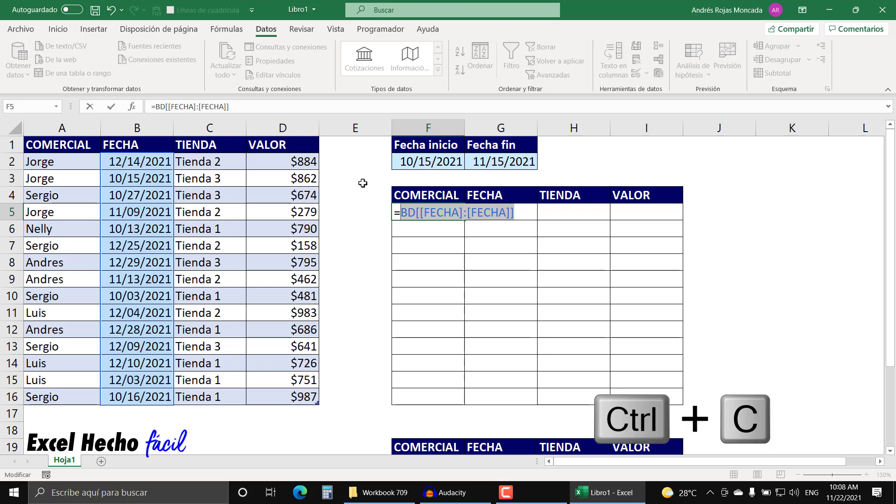
Extend the F5 formula with the start-date condition >=$F$2 and select the whole comparison after the equals sign.
{"action": "left_click", "coordinate": [522, 212]}
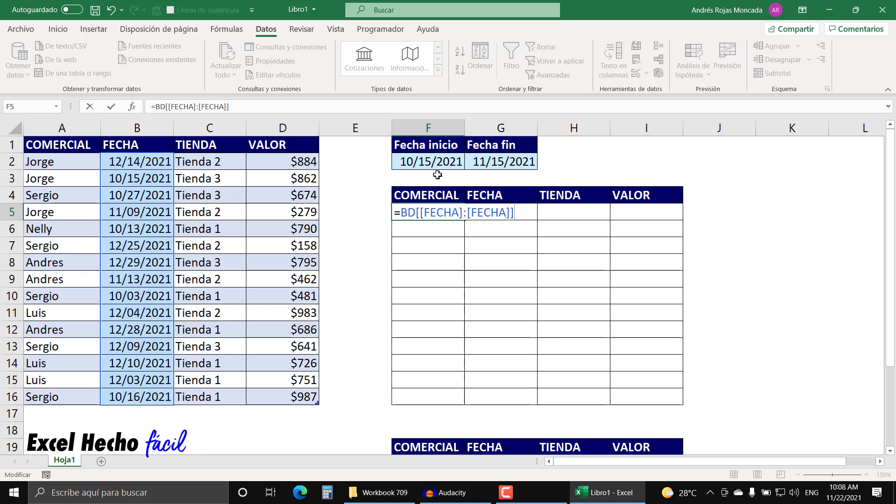
{"action": "type", "text": ">="}
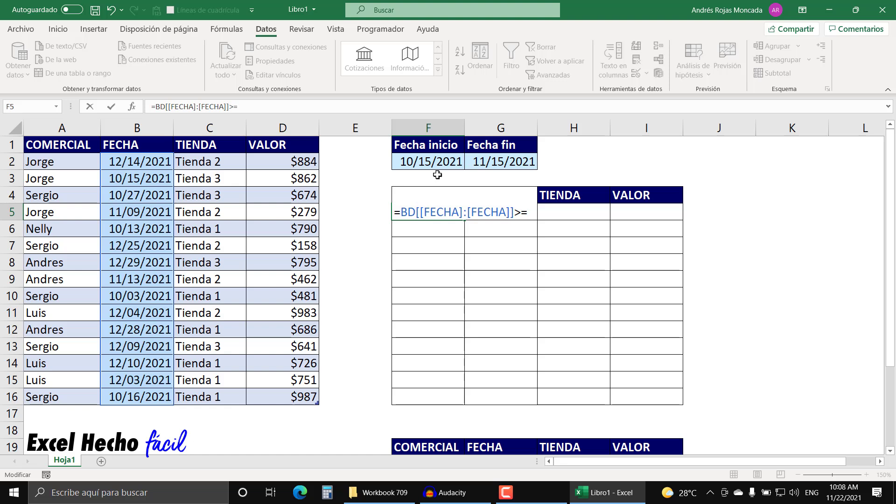
{"action": "left_click", "coordinate": [434, 160]}
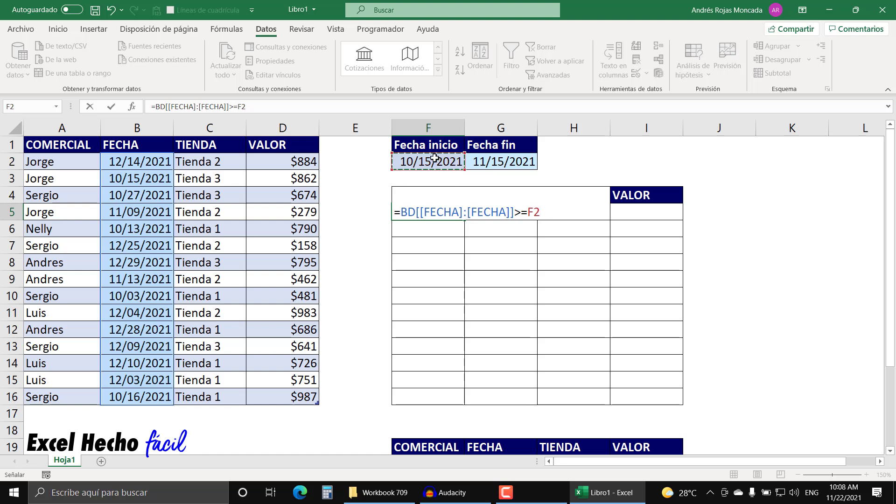
{"action": "key", "text": "F4"}
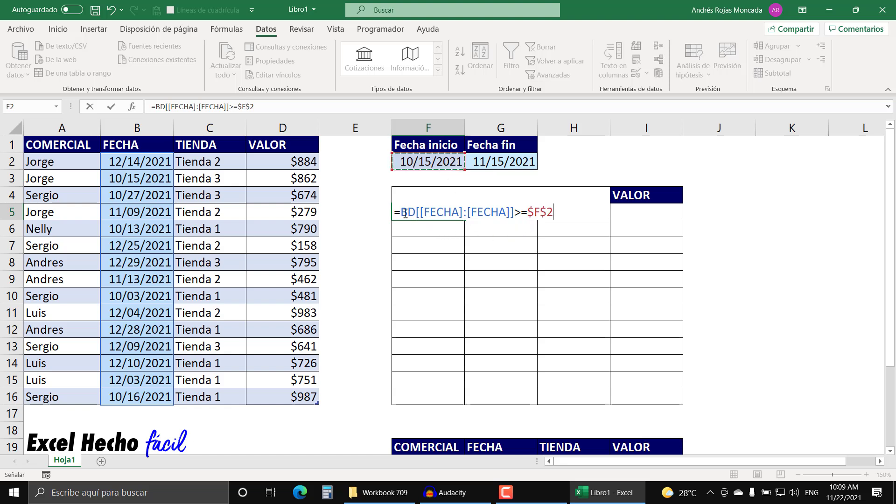
{"action": "left_click_drag", "start_coordinate": [400, 211], "coordinate": [554, 212]}
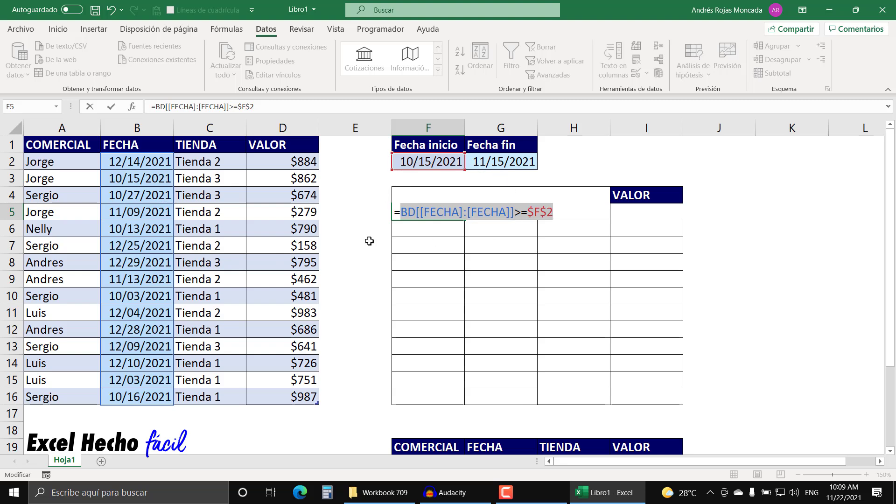
Preview the evaluated array of the start-date comparison in the F5 formula and restore the original expression.
{"action": "key", "text": "F9"}
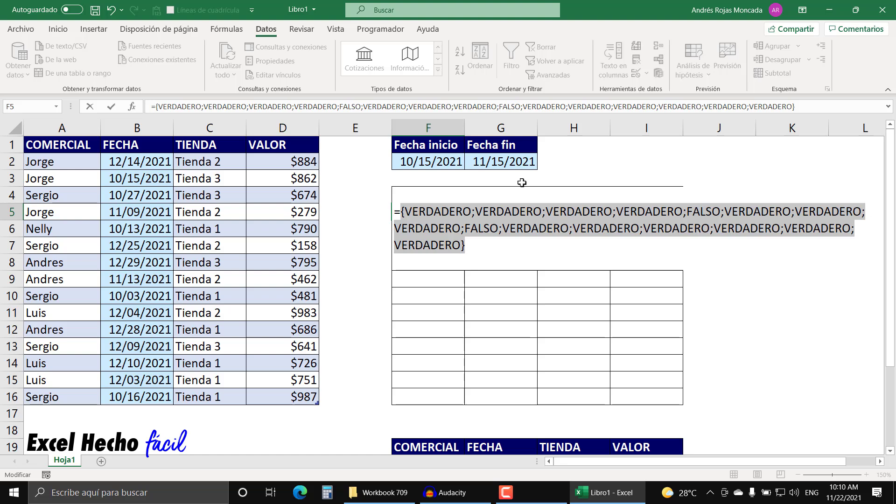
{"action": "key", "text": "ctrl+z"}
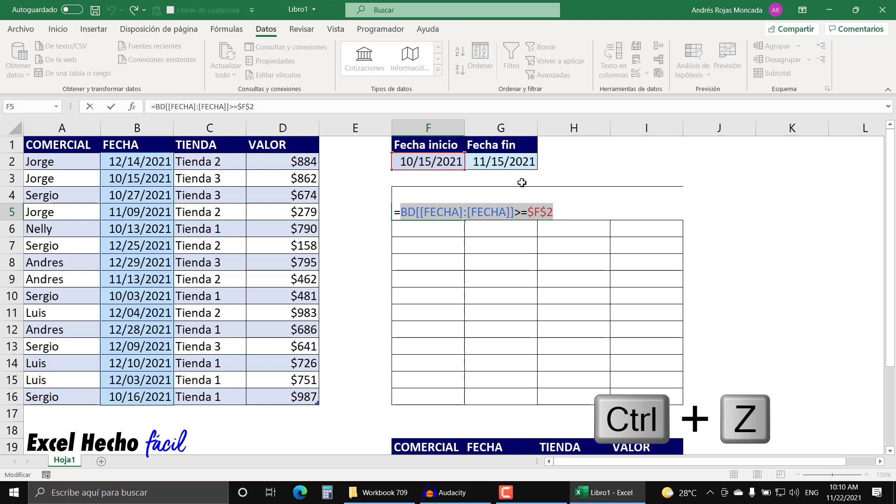
Enclose the start-date comparison in parentheses and append a multiplication by a second, empty pair of parentheses.
{"action": "left_click", "coordinate": [402, 212]}
{"action": "type", "text": "("}
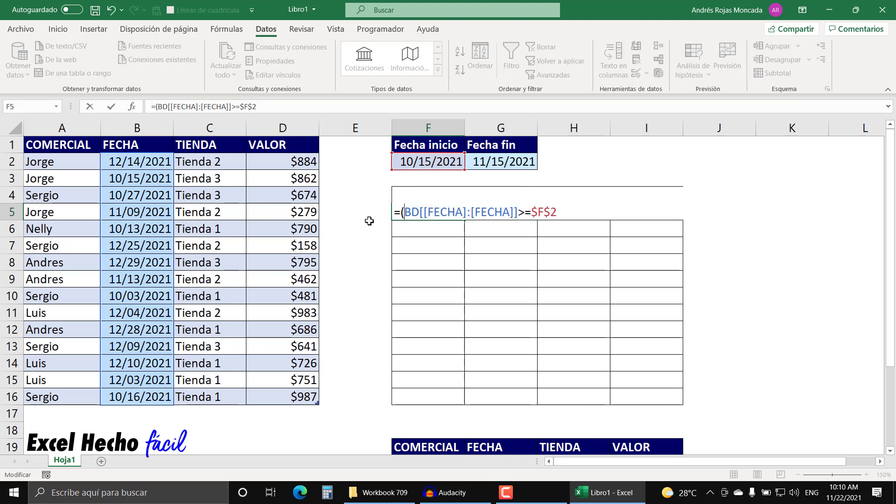
{"action": "left_click", "coordinate": [560, 212]}
{"action": "type", "text": ")*()"}
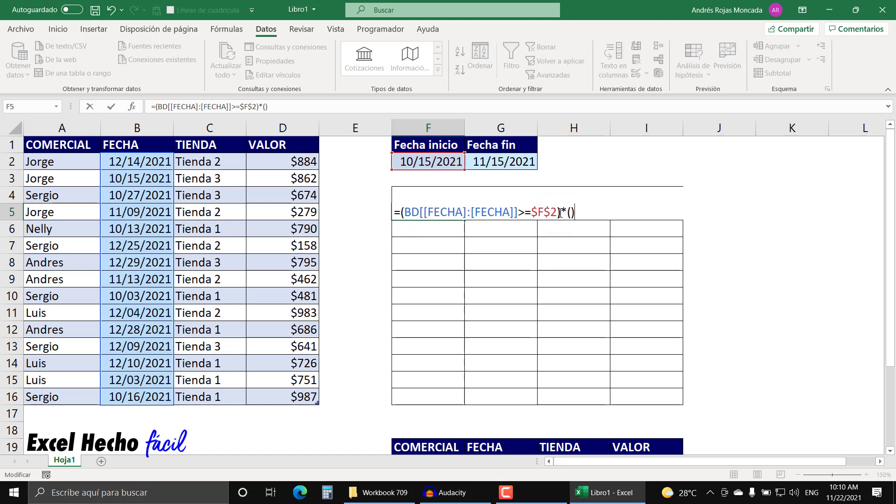
Fill the second parentheses with the end-date condition BD[[FECHA]:[FECHA]]<=$G$2, reusing the copied column reference.
{"action": "left_click", "coordinate": [570, 213]}
{"action": "key", "text": "ctrl+v"}
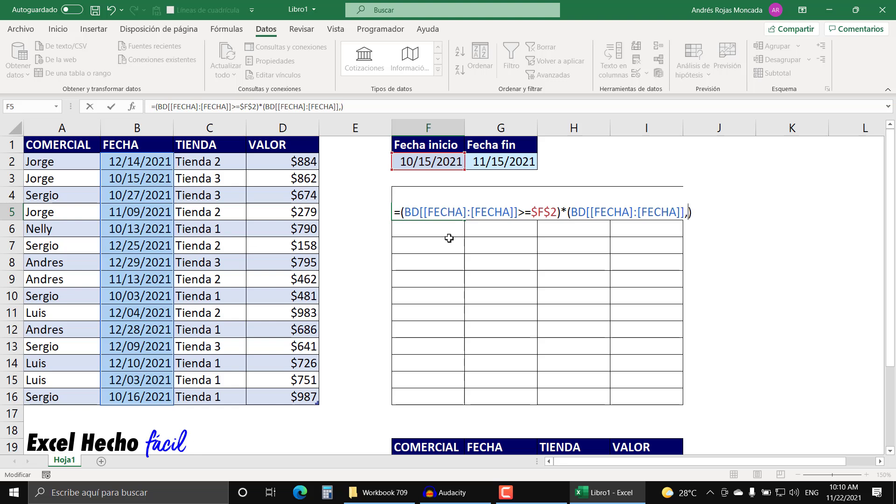
{"action": "type", "text": "<="}
{"action": "left_click", "coordinate": [485, 163]}
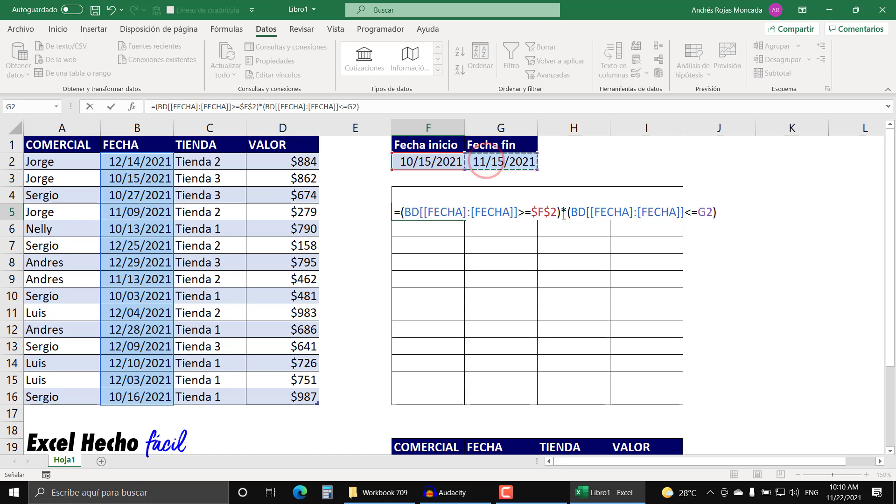
{"action": "left_click_drag", "start_coordinate": [566, 212], "coordinate": [717, 213]}
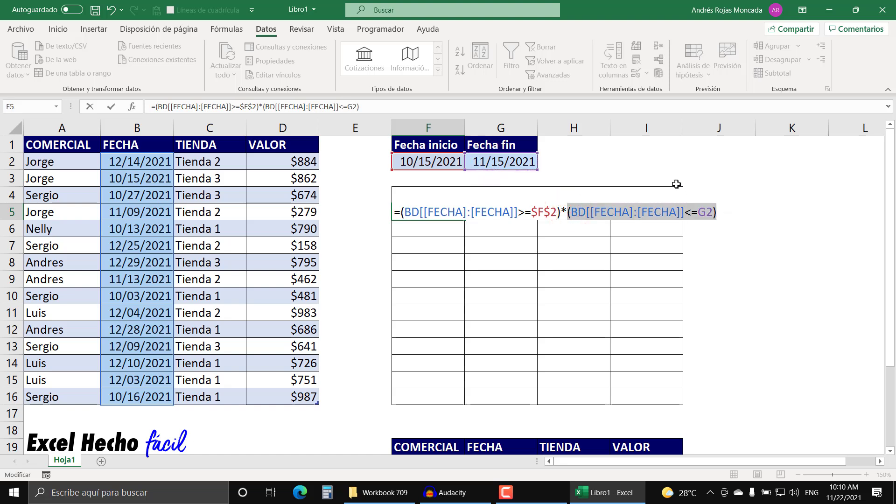
{"action": "left_click", "coordinate": [708, 212]}
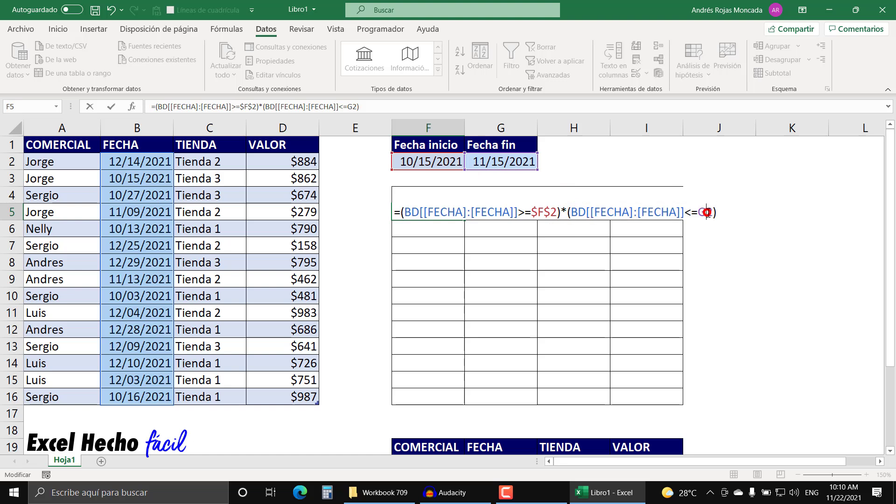
{"action": "key", "text": "F4"}
Preview the evaluated array of the end-date condition alone and restore the original expression.
{"action": "left_click_drag", "start_coordinate": [729, 213], "coordinate": [569, 213]}
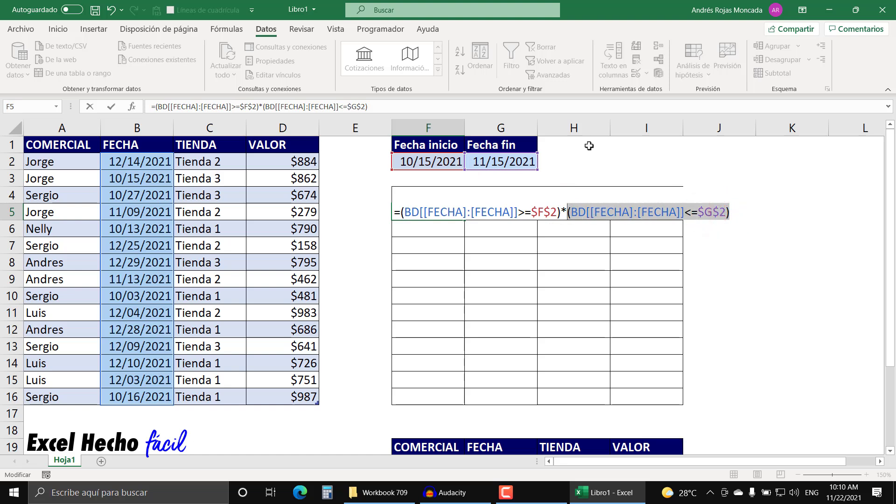
{"action": "key", "text": "F9"}
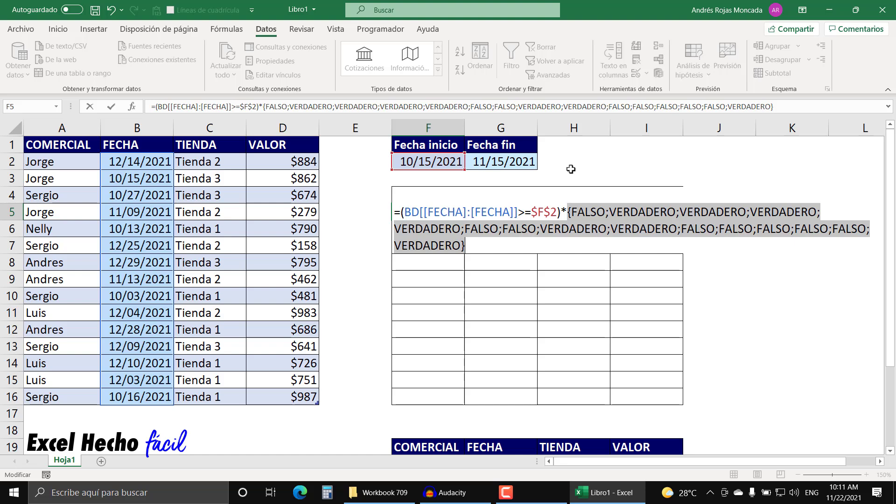
{"action": "key", "text": "ctrl+z"}
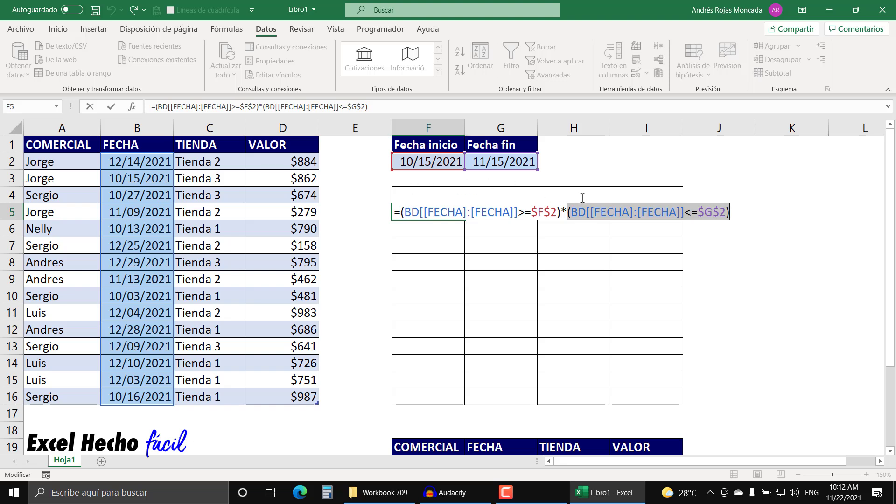
Preview the evaluated array of both date conditions multiplied together and restore the original expression.
{"action": "left_click_drag", "start_coordinate": [400, 212], "coordinate": [561, 174]}
{"action": "key", "text": "F9"}
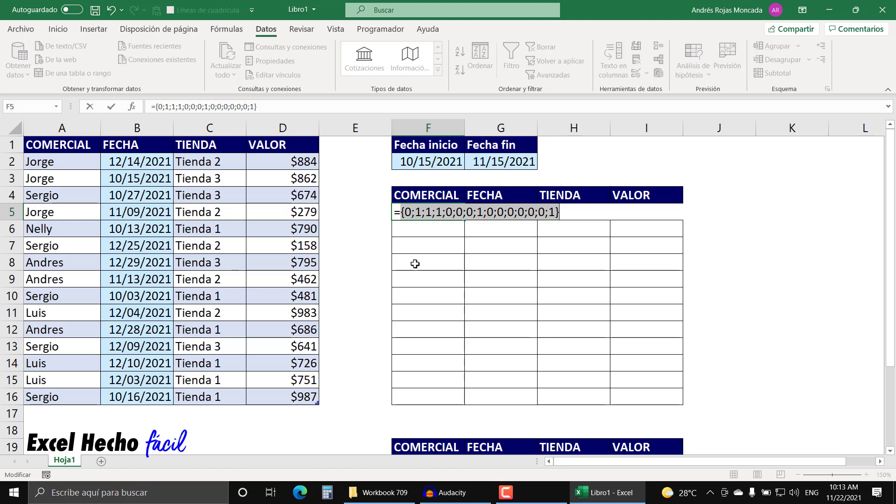
{"action": "key", "text": "ctrl+z"}
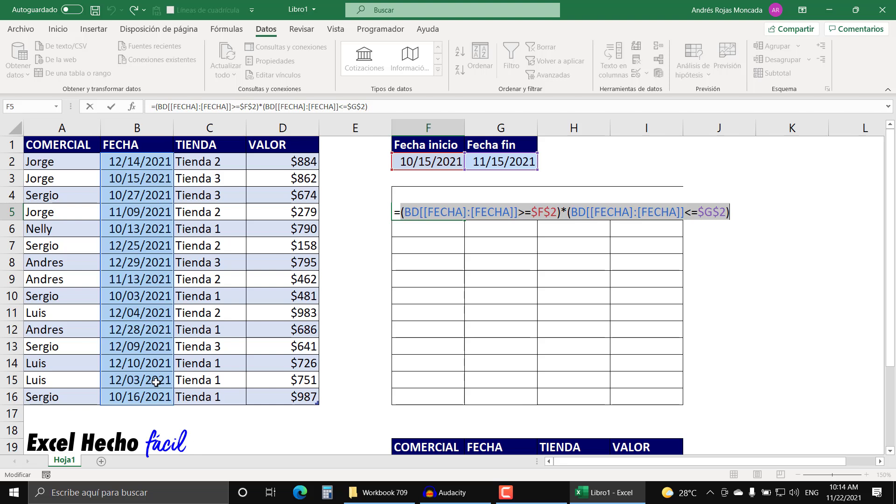
Insert the SI function with its opening parenthesis before the multiplied date conditions, making them its logical test.
{"action": "left_click", "coordinate": [401, 212]}
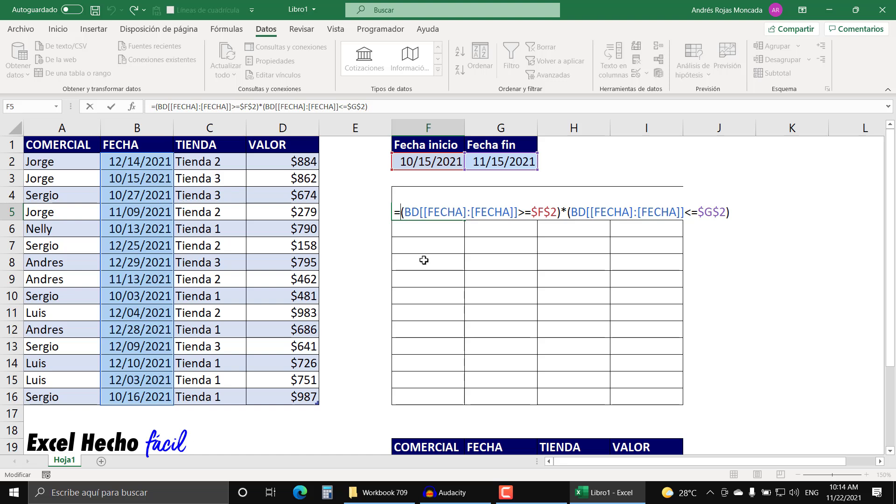
{"action": "type", "text": "SI"}
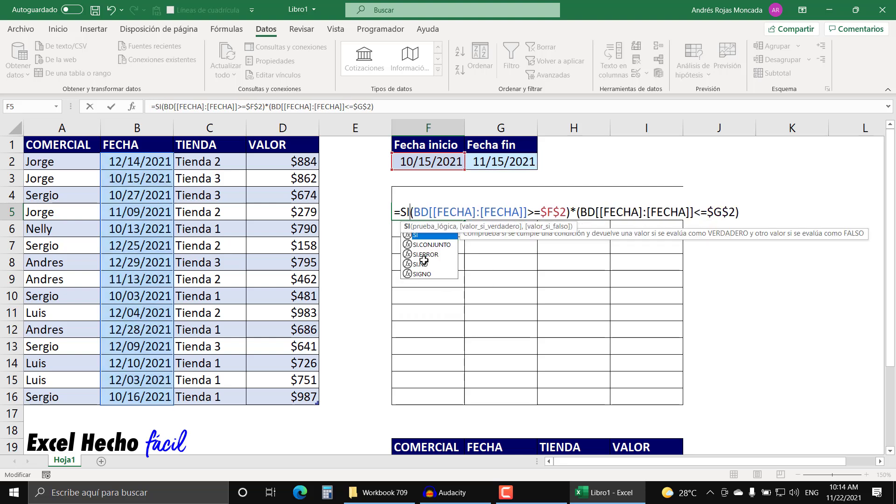
{"action": "type", "text": "("}
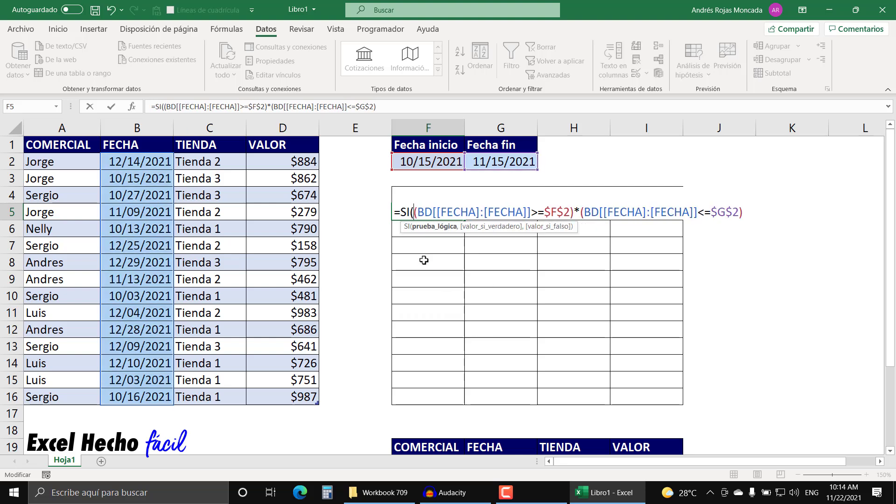
Move the function hint off the formula, preview the evaluated array of SI's prueba_lógica argument, and restore the expression.
{"action": "left_click", "coordinate": [425, 227]}
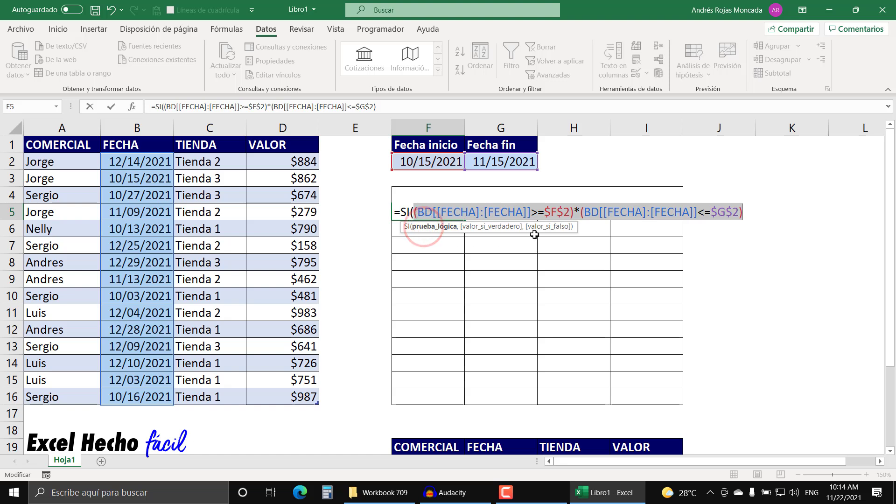
{"action": "left_click_drag", "start_coordinate": [533, 234], "coordinate": [683, 159]}
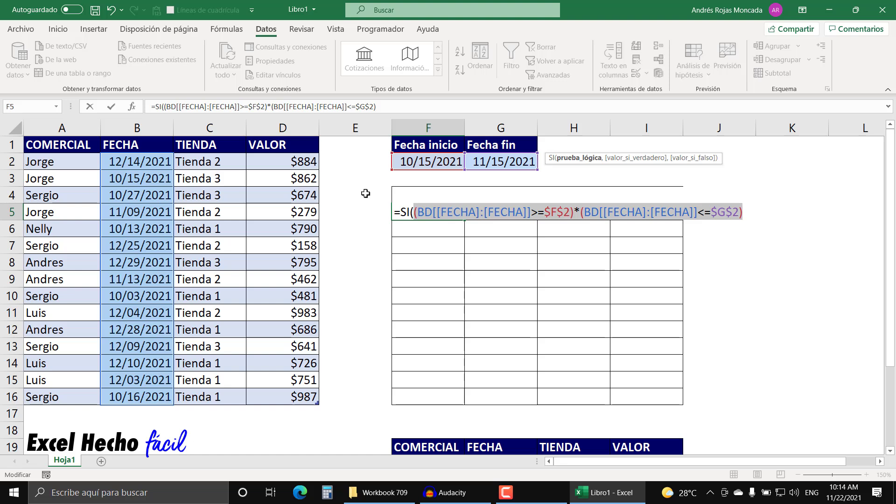
{"action": "left_click", "coordinate": [572, 161]}
{"action": "key", "text": "F9"}
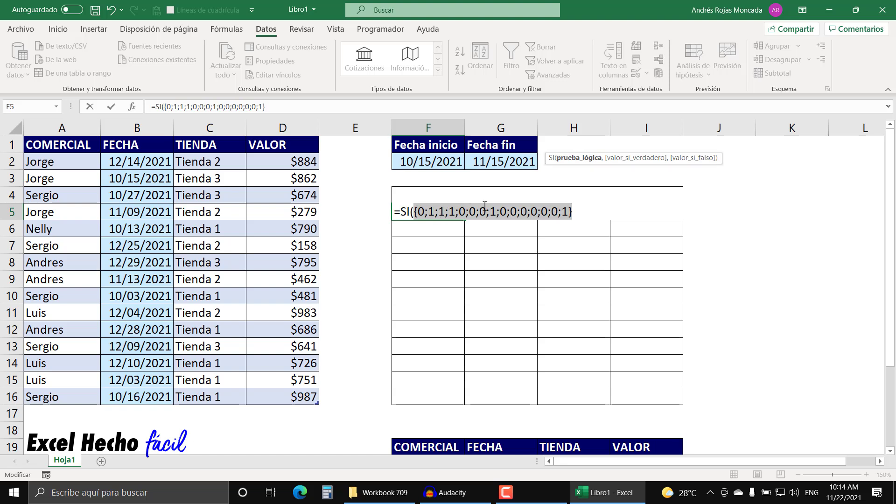
{"action": "key", "text": "ctrl+z"}
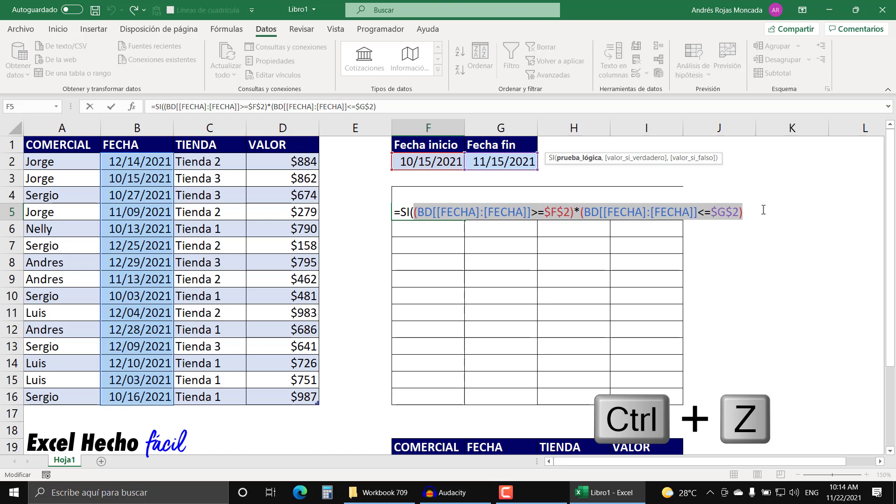
Add FILA(BD[[FECHA]:[FECHA]]) as SI's valor_si_verdadero argument, copying the column reference from the first condition.
{"action": "left_click", "coordinate": [746, 212]}
{"action": "type", "text": ","}
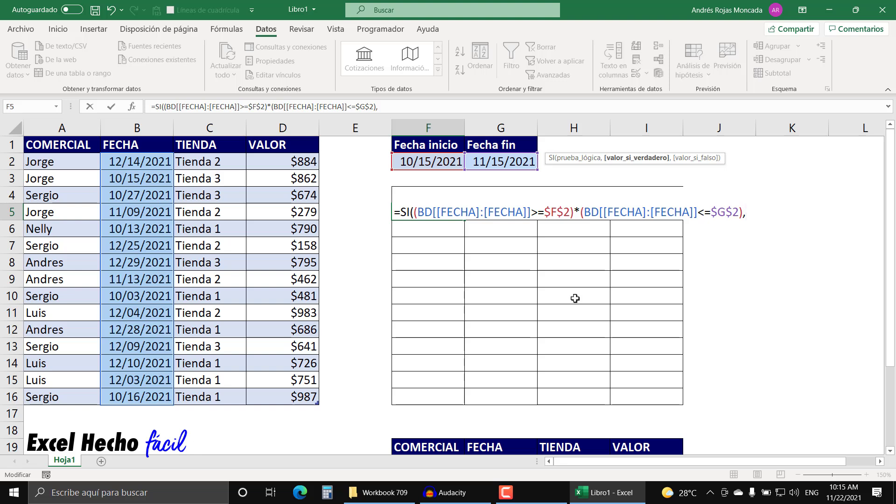
{"action": "type", "text": "FILA("}
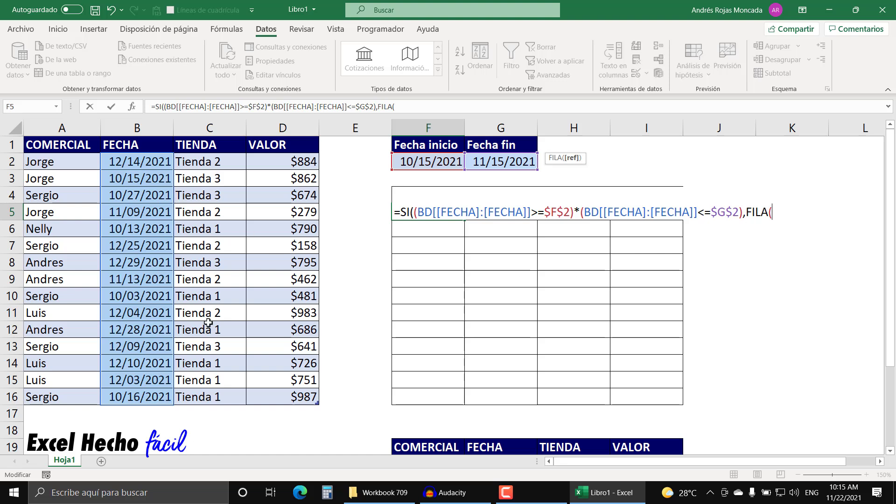
{"action": "left_click_drag", "start_coordinate": [532, 213], "coordinate": [417, 213]}
{"action": "key", "text": "ctrl+c"}
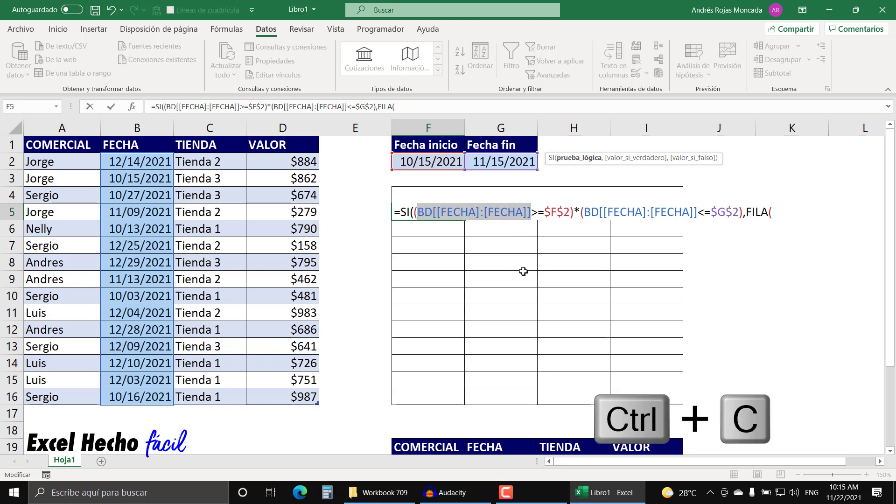
{"action": "left_click", "coordinate": [774, 211]}
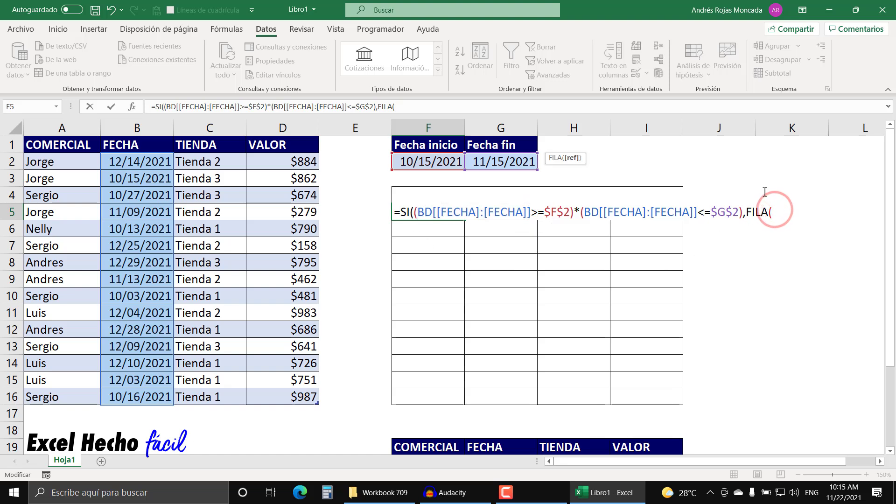
{"action": "key", "text": "ctrl+v"}
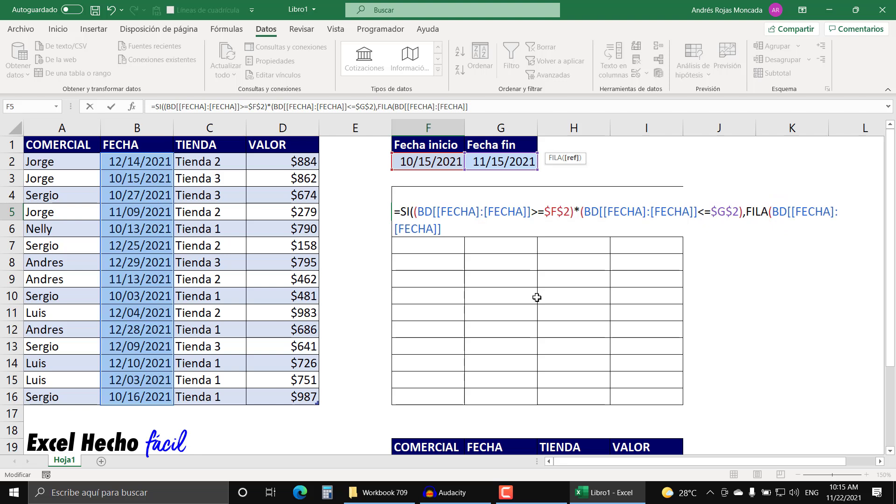
{"action": "type", "text": ")"}
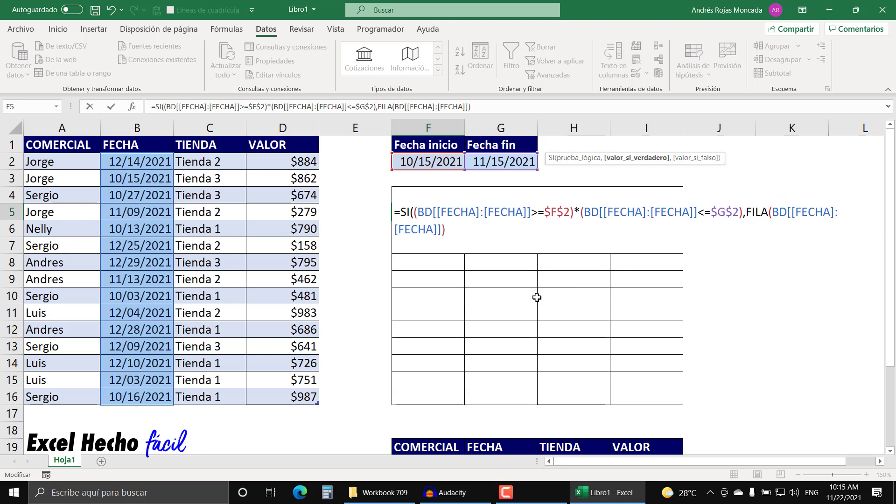
Preview the row numbers produced by SI's valor_si_verdadero argument and restore the FILA expression.
{"action": "left_click", "coordinate": [607, 159]}
{"action": "key", "text": "F9"}
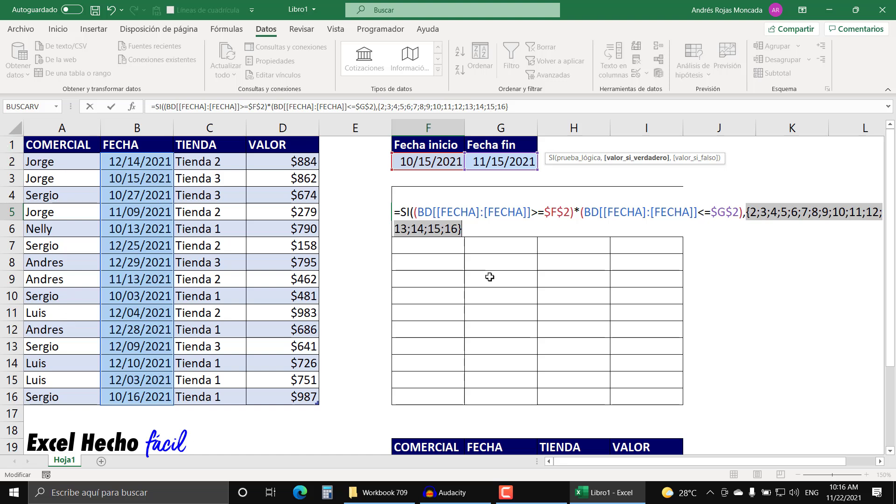
{"action": "key", "text": "ctrl+z"}
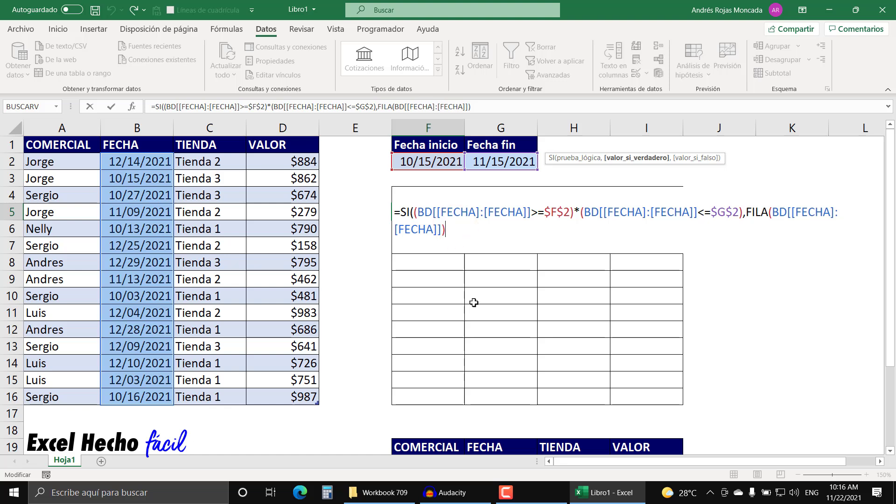
Subtract the table's header row from the row numbers by appending -FILA(BD[#Encabezados]) to the valor_si_verdadero argument.
{"action": "type", "text": "-FILA(bd"}
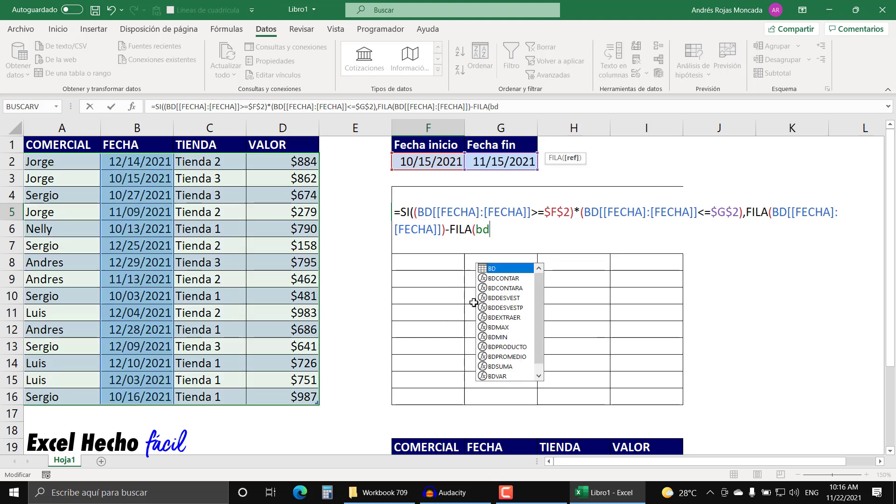
{"action": "key", "text": "Tab"}
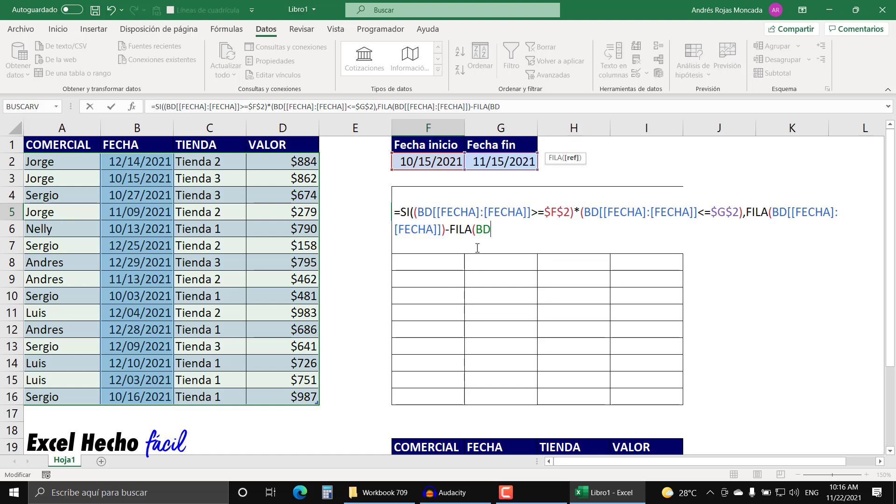
{"action": "type", "text": "["}
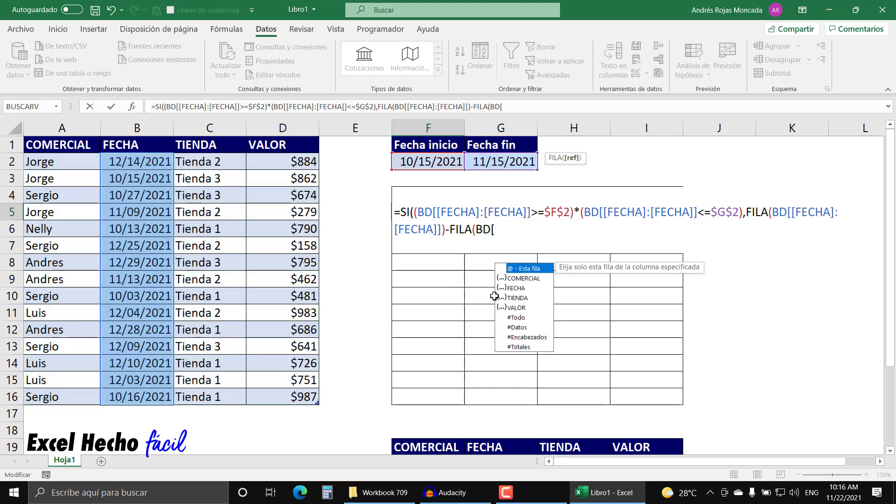
{"action": "double_click", "coordinate": [509, 336]}
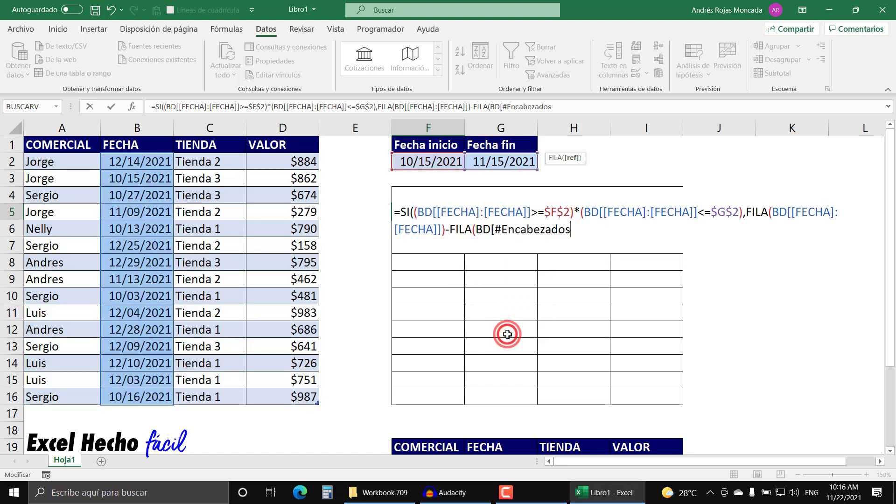
{"action": "type", "text": "])"}
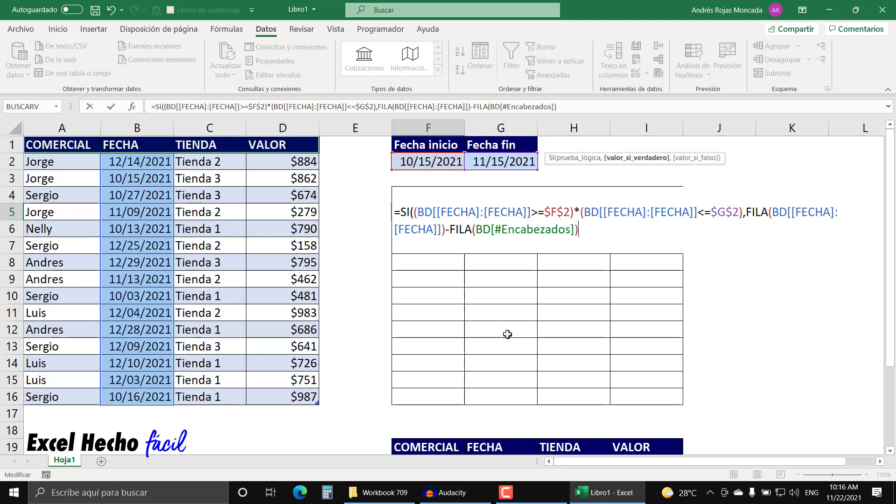
Preview the evaluated value of FILA(BD[#Encabezados]) and restore the original expression.
{"action": "left_click_drag", "start_coordinate": [449, 232], "coordinate": [578, 229]}
{"action": "key", "text": "F9"}
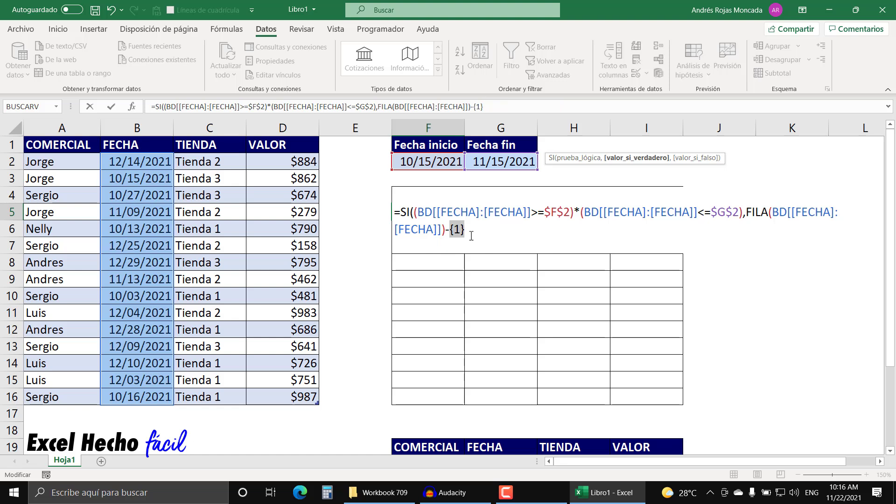
{"action": "key", "text": "ctrl+z"}
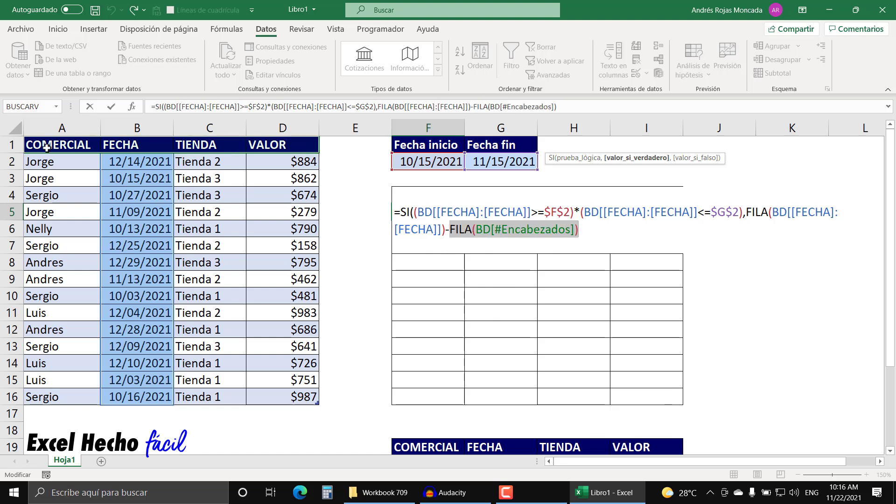
Preview the row positions returned by the whole FILA subtraction in SI's valor_si_verdadero argument and restore the expression.
{"action": "left_click", "coordinate": [746, 212], "text": "shift"}
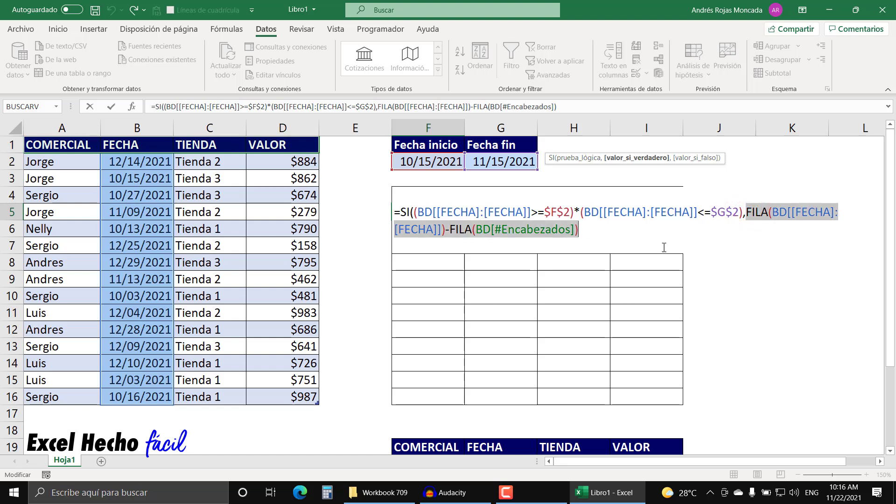
{"action": "key", "text": "F9"}
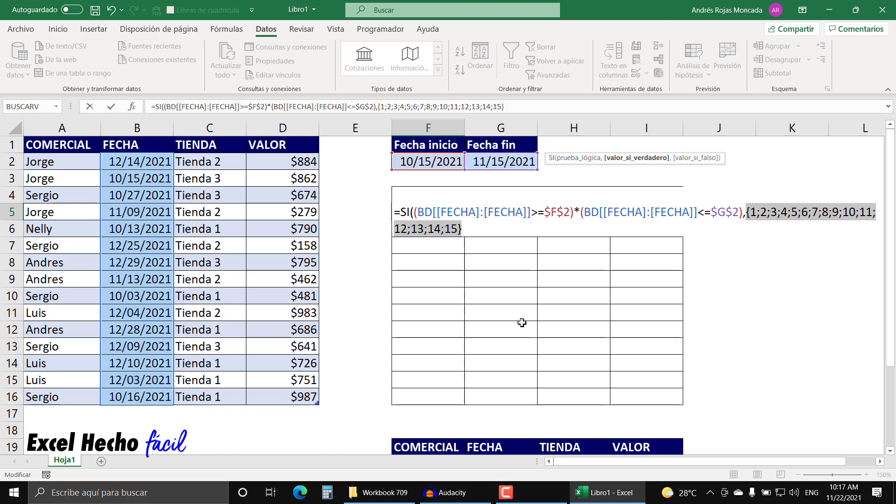
{"action": "key", "text": "ctrl+z"}
{"action": "left_click", "coordinate": [595, 229]}
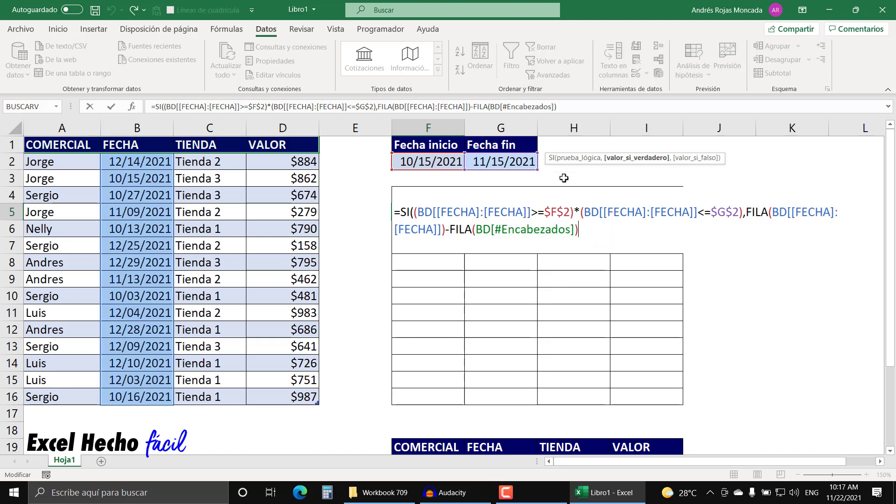
Close the SI function after its valor_si_verdadero argument, preview the array it returns and restore the formula.
{"action": "left_click", "coordinate": [565, 158]}
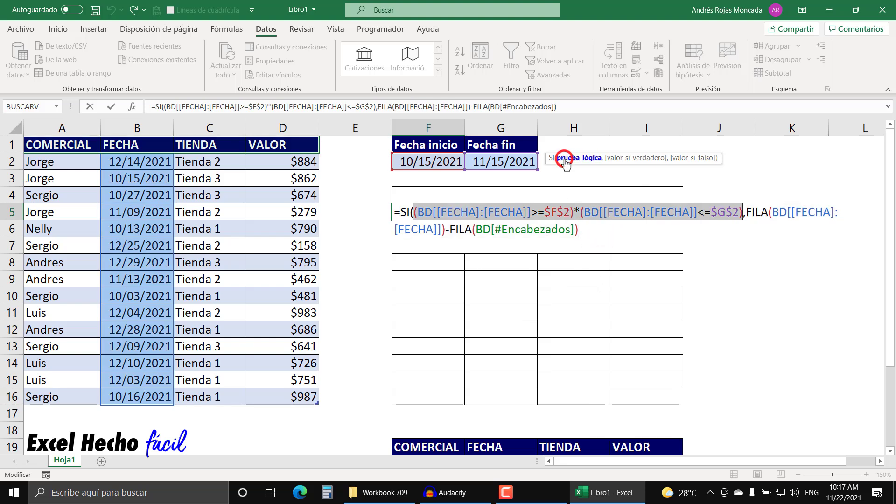
{"action": "left_click", "coordinate": [623, 158]}
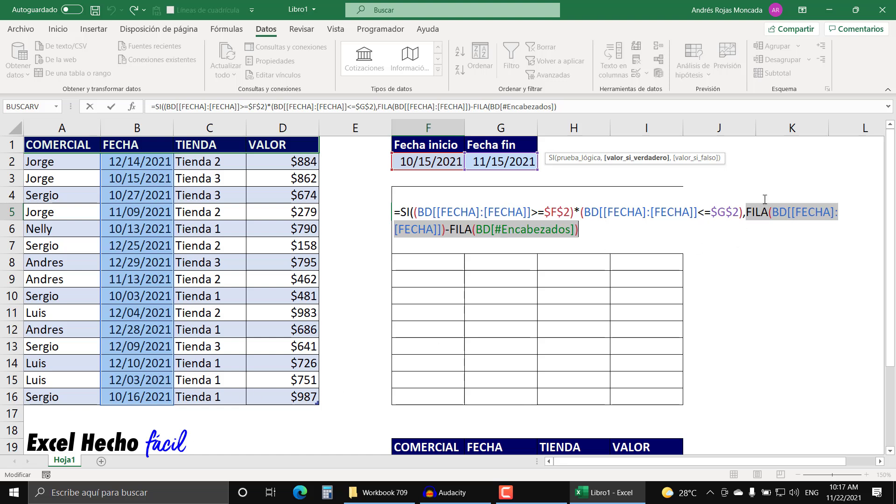
{"action": "left_click", "coordinate": [581, 230]}
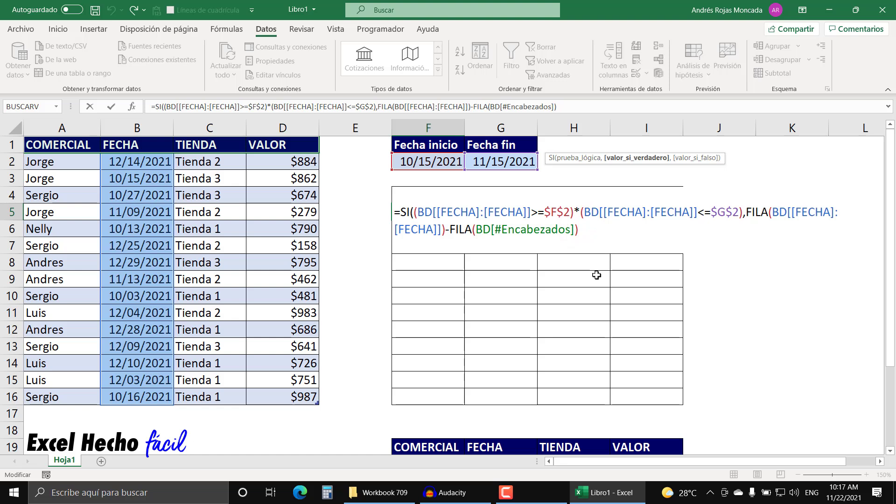
{"action": "type", "text": ")"}
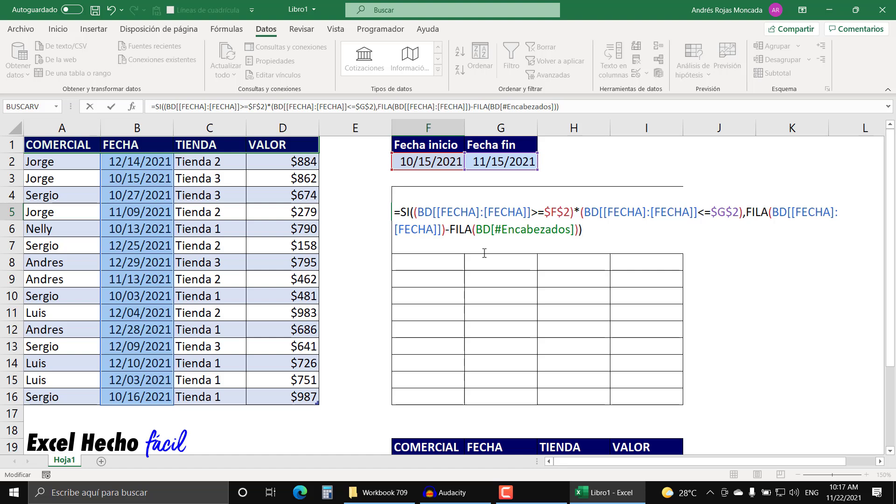
{"action": "key", "text": "F9"}
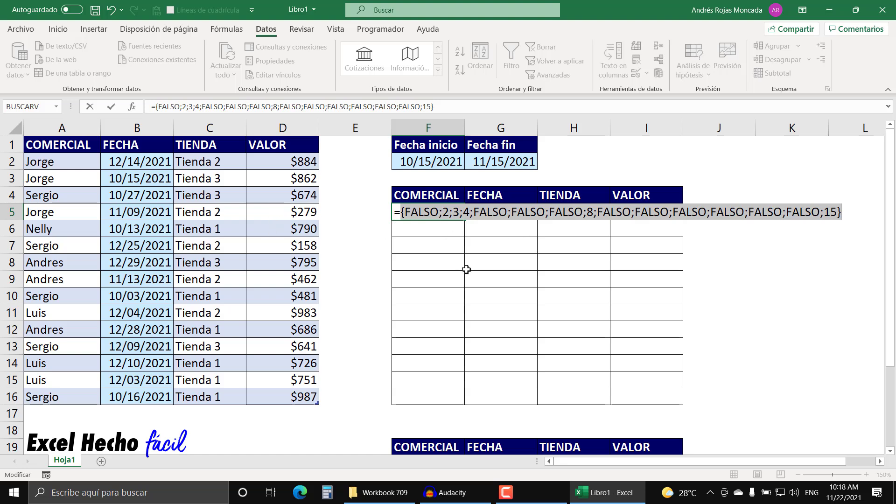
{"action": "key", "text": "ctrl+z"}
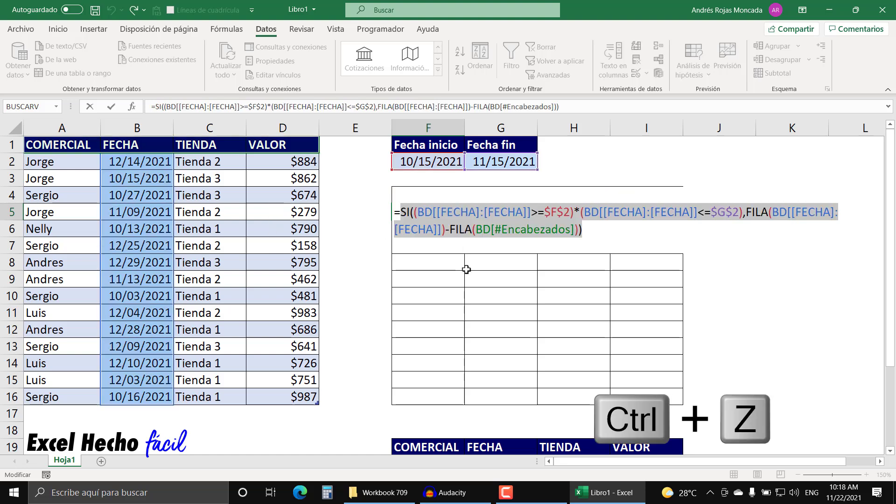
Wrap the SI function in K.ESIMO.MENOR so that SI serves as its matriz argument.
{"action": "left_click", "coordinate": [402, 213]}
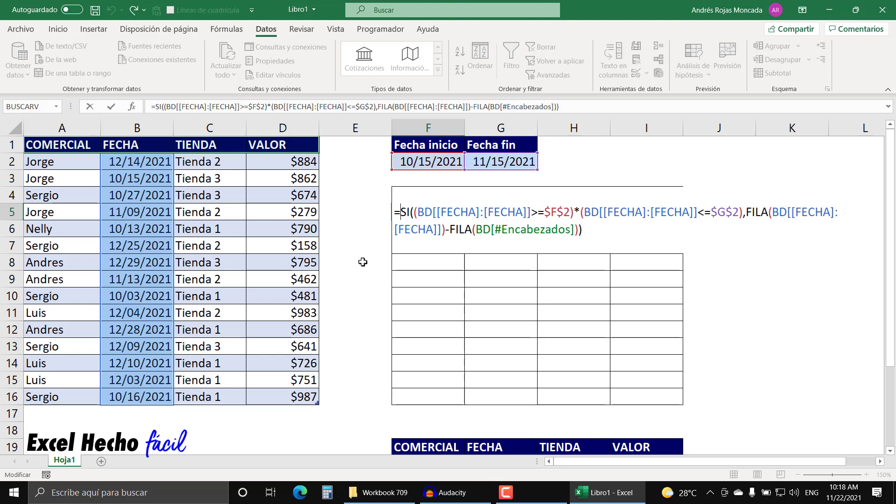
{"action": "type", "text": "k."}
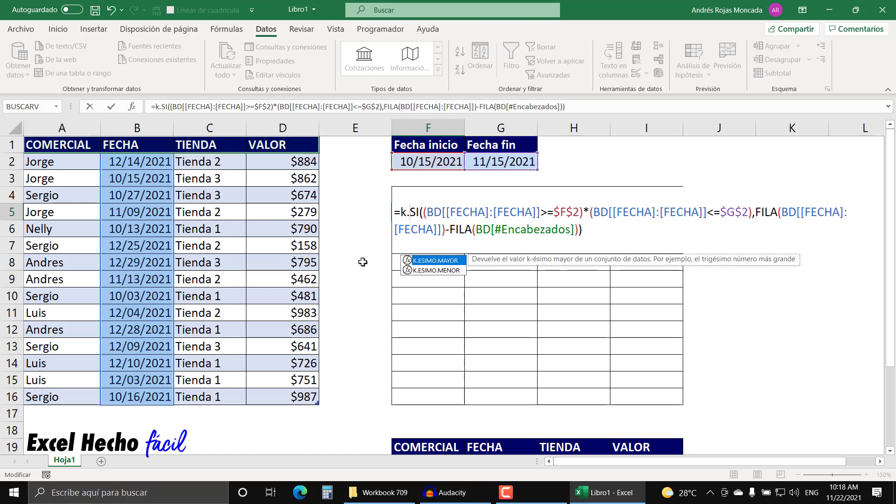
{"action": "key", "text": "Down"}
{"action": "key", "text": "Tab"}
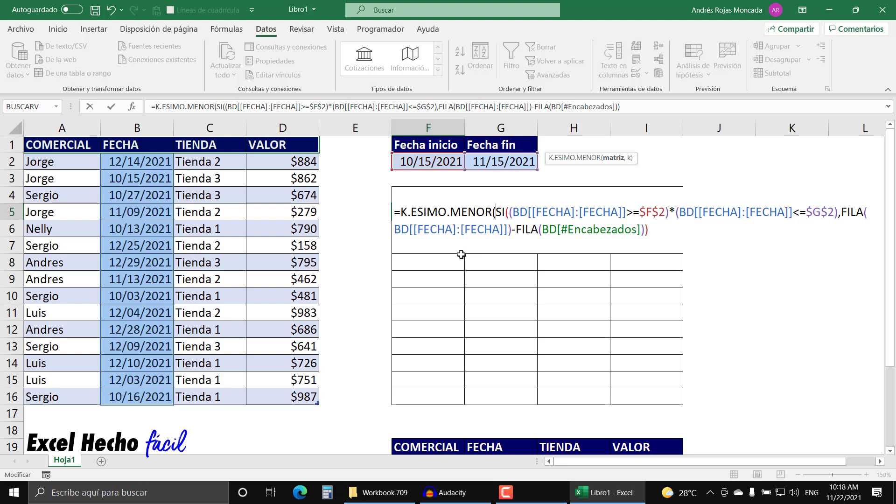
{"action": "left_click", "coordinate": [610, 159]}
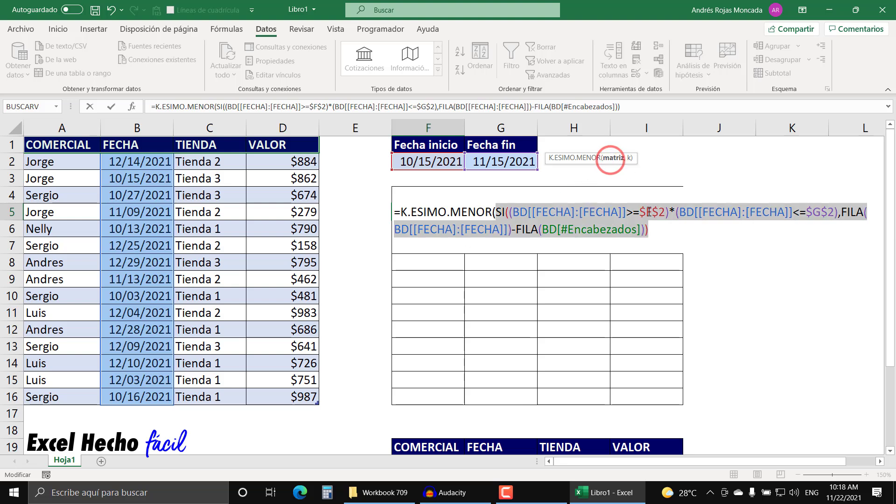
{"action": "left_click", "coordinate": [648, 228]}
Add FILAS($F$5:F5) as K.ESIMO.MENOR's k argument, locking only the first reference of the range.
{"action": "type", "text": ","}
{"action": "type", "text": "1"}
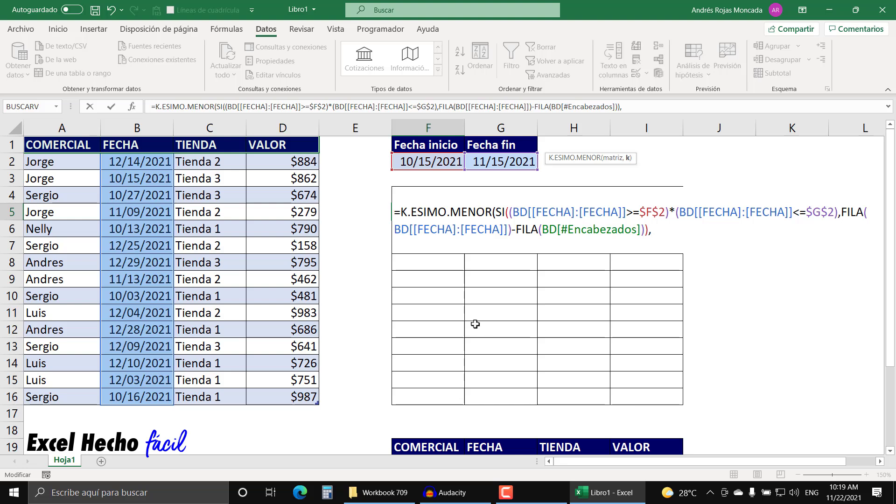
{"action": "type", "text": "FILAS("}
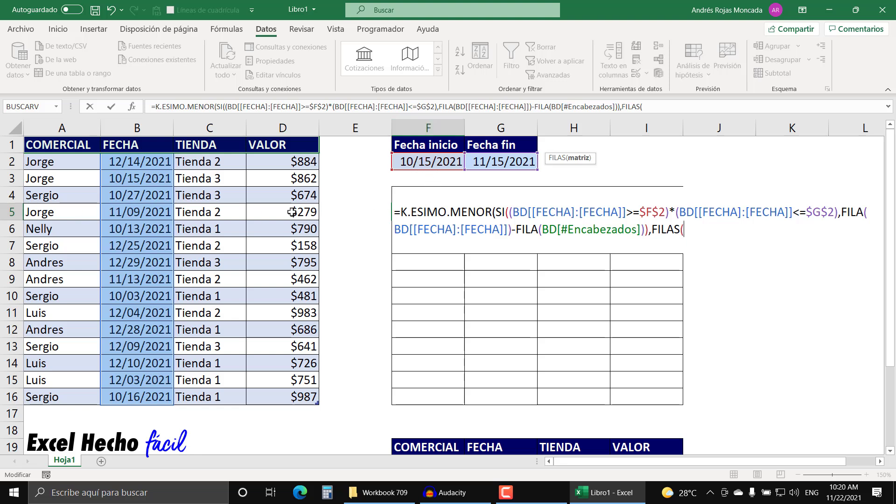
{"action": "type", "text": "F5"}
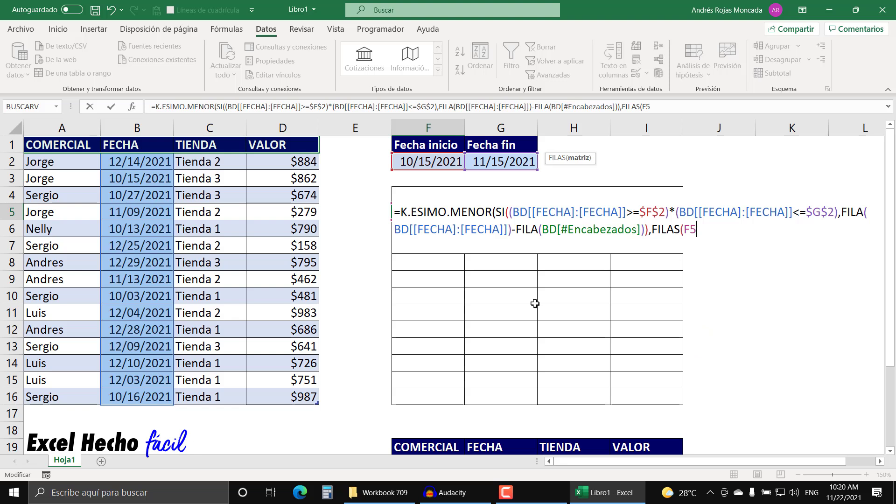
{"action": "key", "text": "F4"}
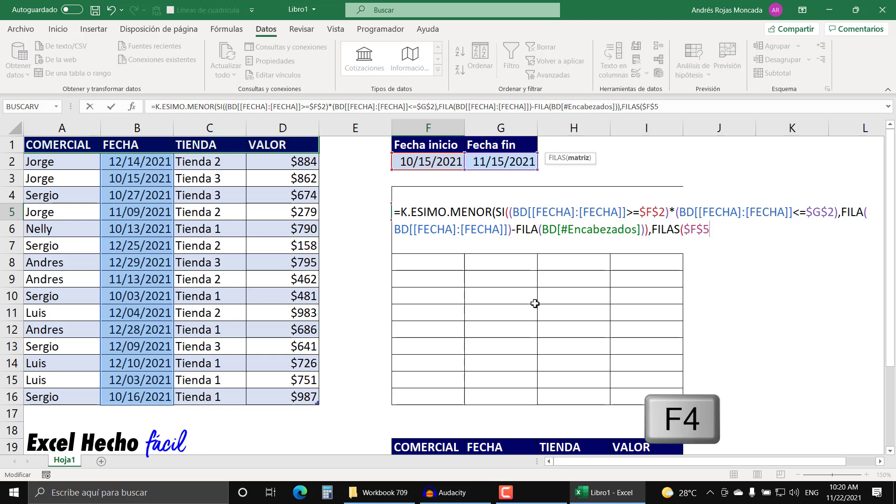
{"action": "left_click", "coordinate": [719, 229]}
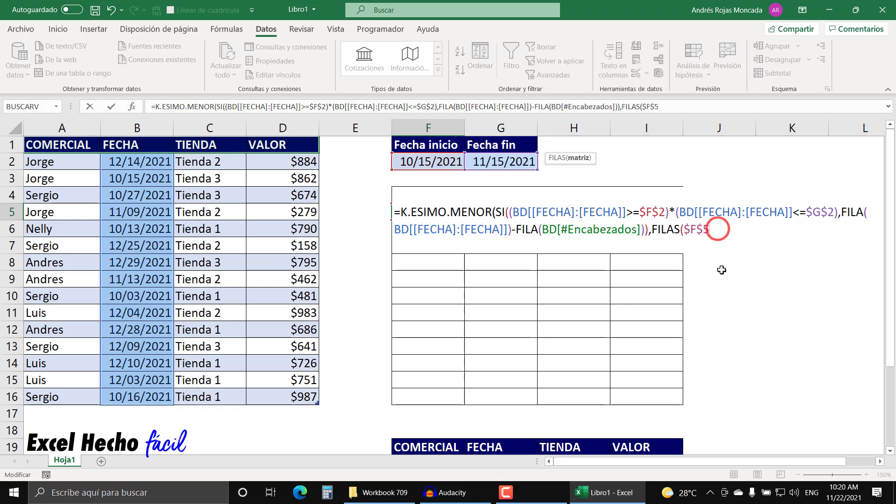
{"action": "type", "text": ":F5"}
{"action": "left_click_drag", "start_coordinate": [712, 228], "coordinate": [731, 228]}
{"action": "left_click", "coordinate": [685, 229]}
{"action": "left_click_drag", "start_coordinate": [712, 227], "coordinate": [731, 224]}
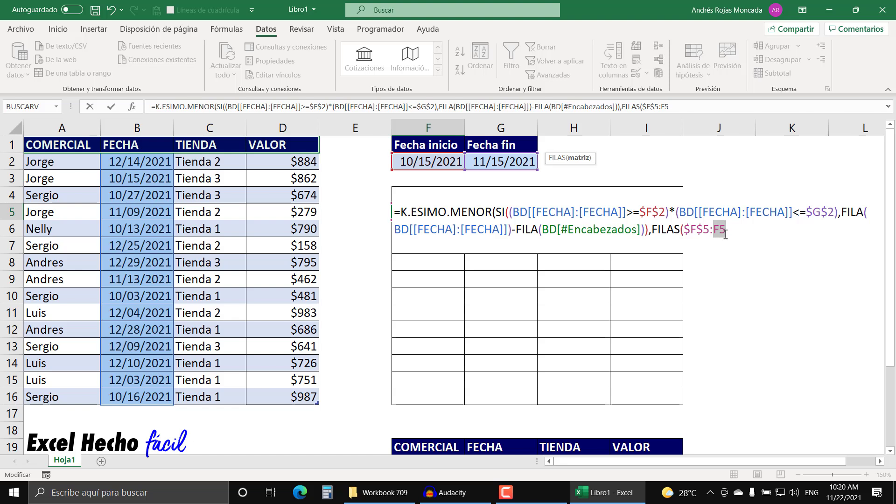
{"action": "double_click", "coordinate": [690, 229]}
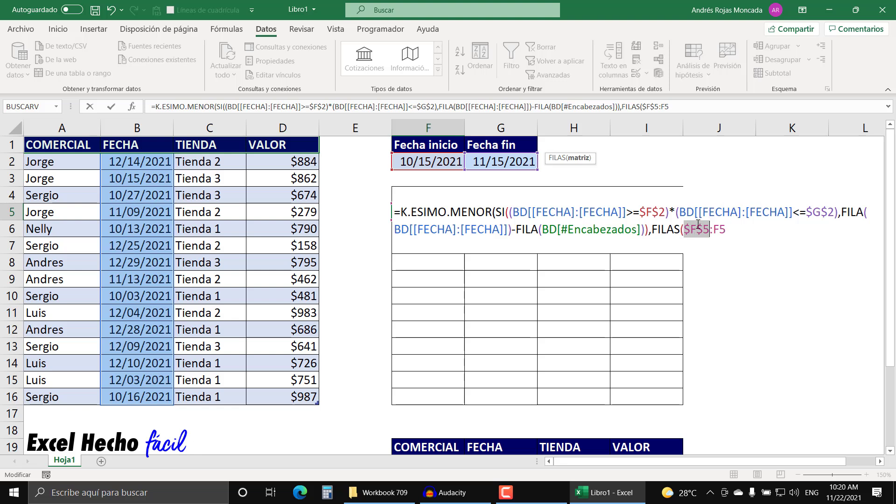
{"action": "left_click", "coordinate": [729, 231]}
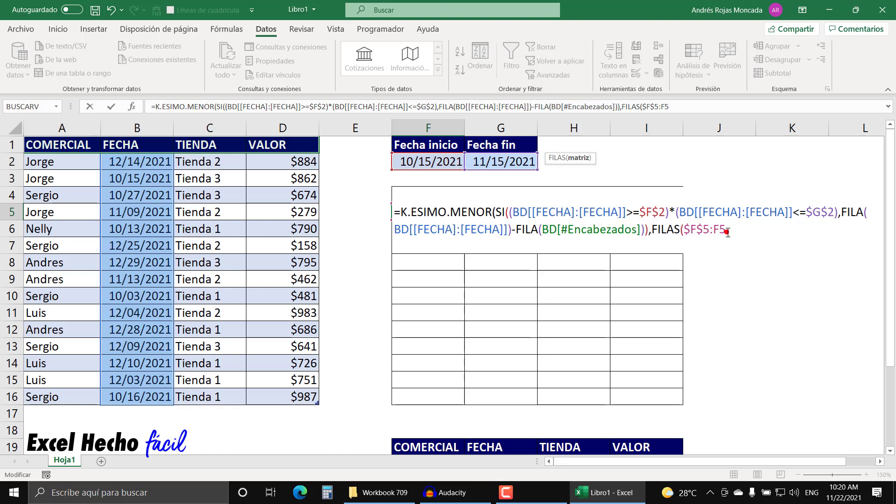
{"action": "type", "text": ")"}
Close the K.ESIMO.MENOR function after its k argument, preview its evaluated result and restore the formula.
{"action": "left_click_drag", "start_coordinate": [651, 226], "coordinate": [743, 225]}
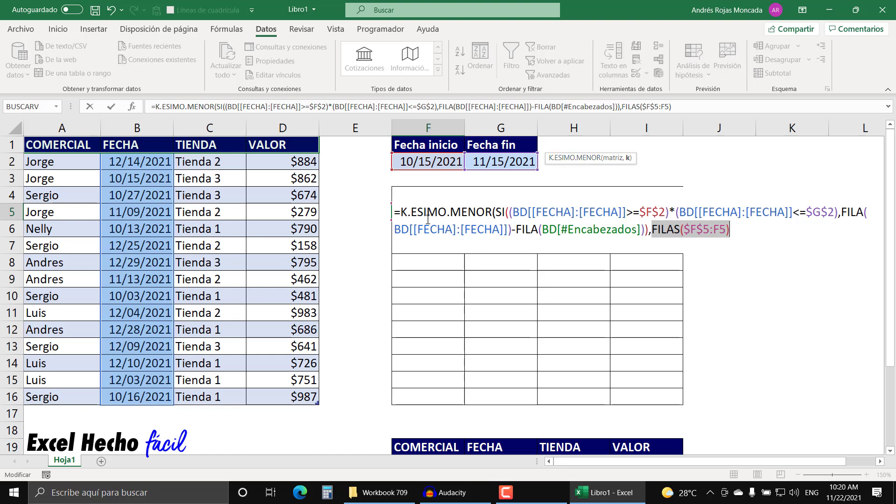
{"action": "left_click", "coordinate": [612, 159]}
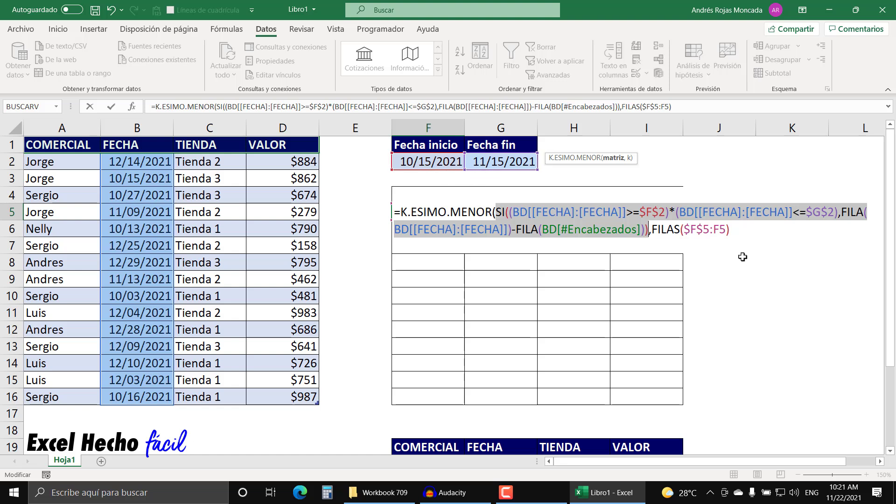
{"action": "left_click", "coordinate": [737, 230]}
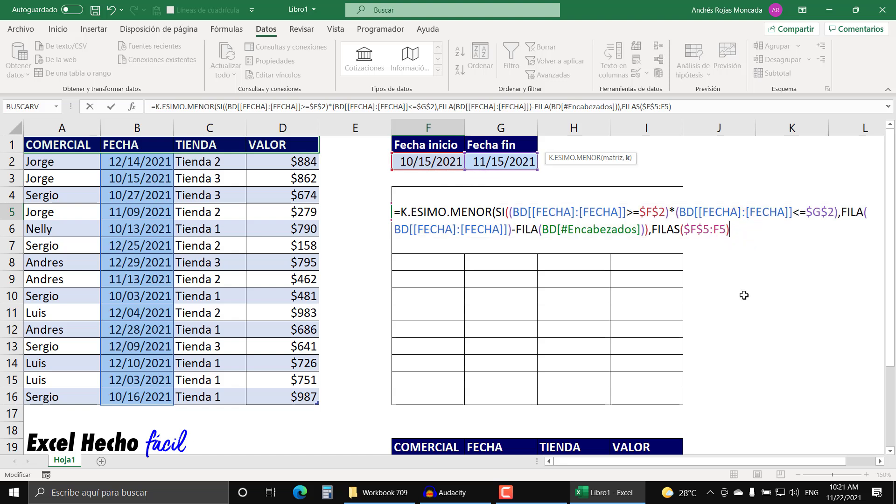
{"action": "type", "text": ")"}
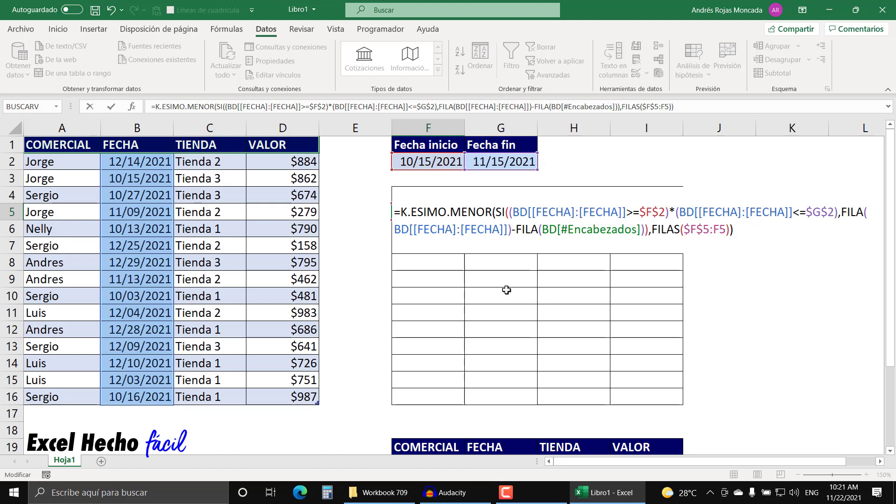
{"action": "key", "text": "F9"}
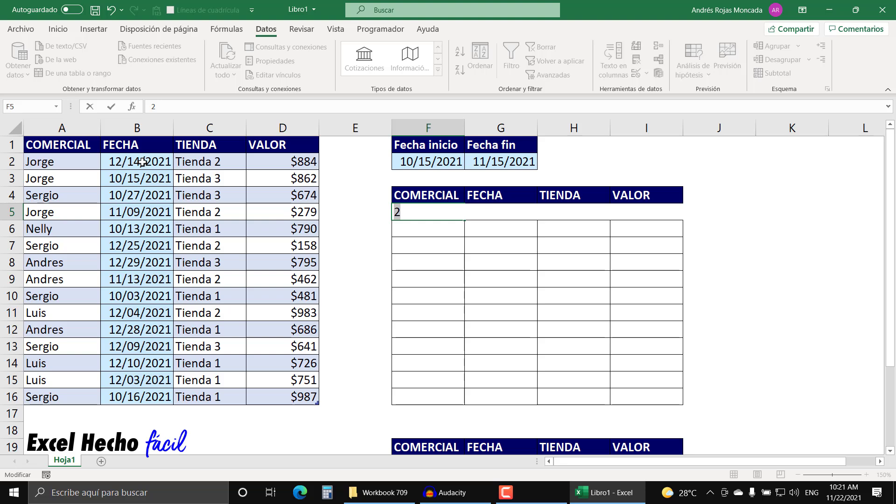
{"action": "key", "text": "ctrl+z"}
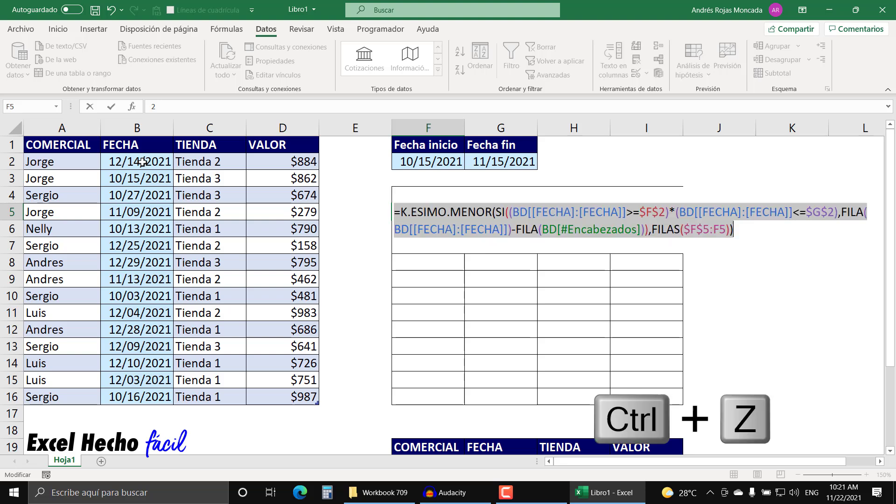
Nest K.ESIMO.MENOR in INDICE as the núm_fila argument, with the whole BD table as matriz.
{"action": "left_click", "coordinate": [401, 212]}
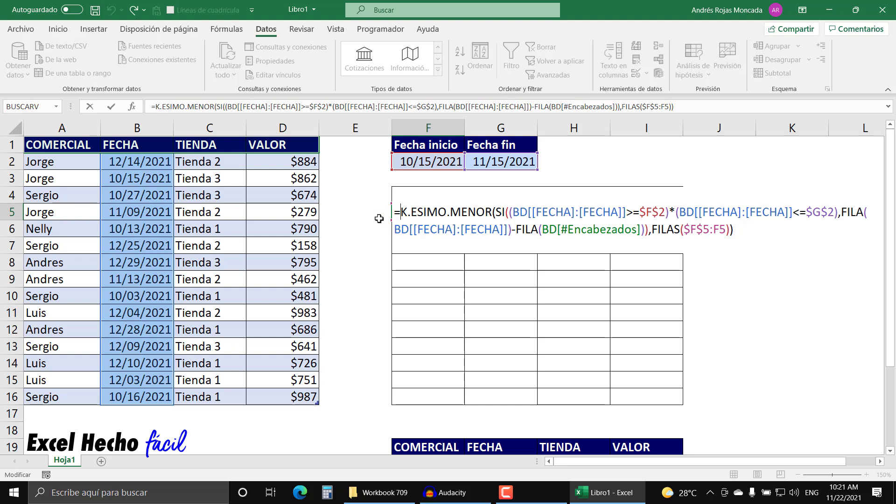
{"action": "type", "text": "indi"}
{"action": "key", "text": "Tab"}
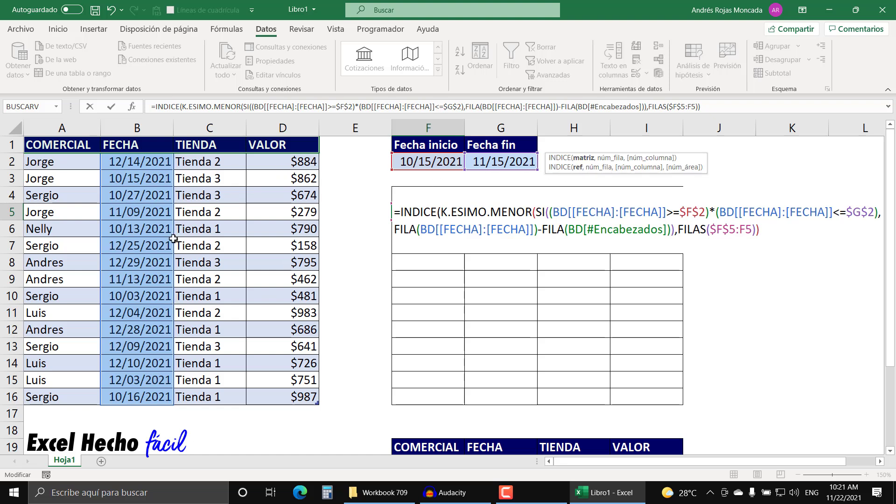
{"action": "left_click", "coordinate": [20, 134]}
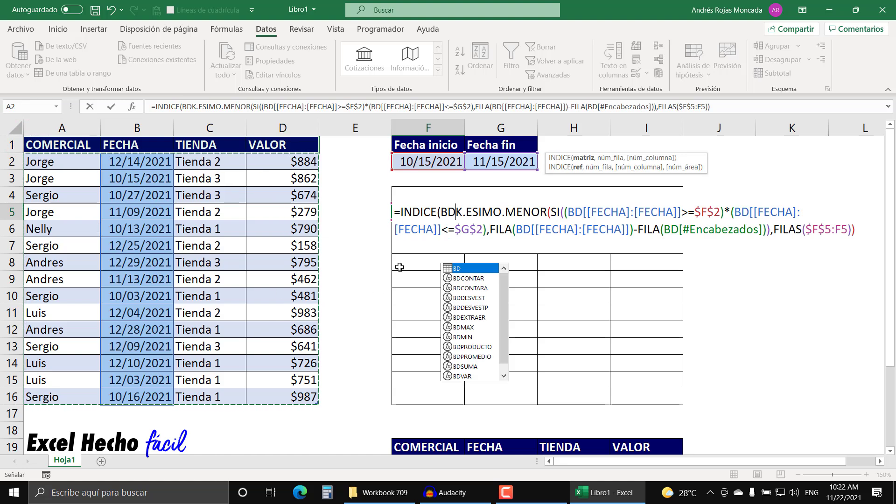
{"action": "type", "text": ","}
{"action": "left_click", "coordinate": [579, 158]}
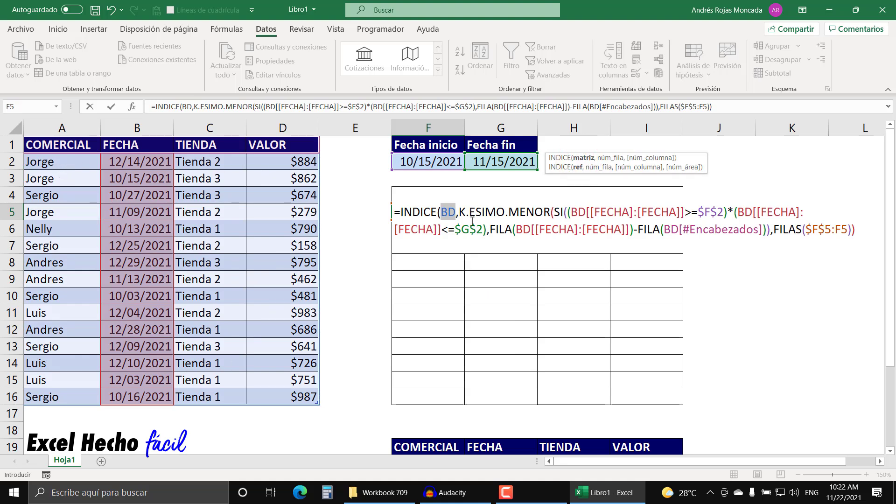
{"action": "left_click", "coordinate": [618, 161]}
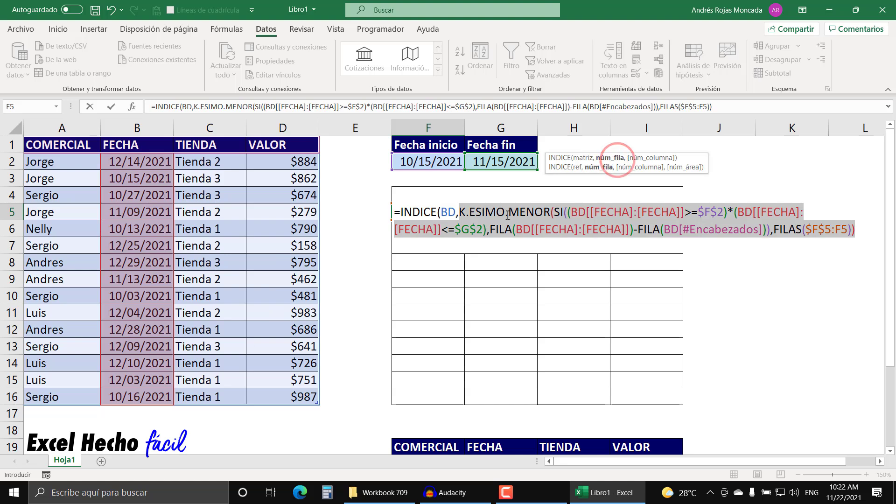
Add COLUMNAS with the range $F$5:F5, reused from FILAS, as INDICE's núm_columna argument.
{"action": "left_click", "coordinate": [857, 228]}
{"action": "type", "text": ","}
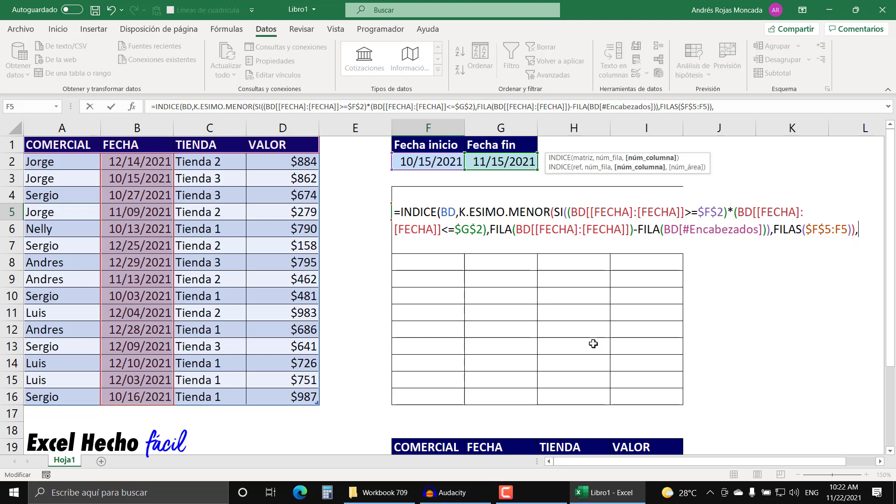
{"action": "type", "text": "colu"}
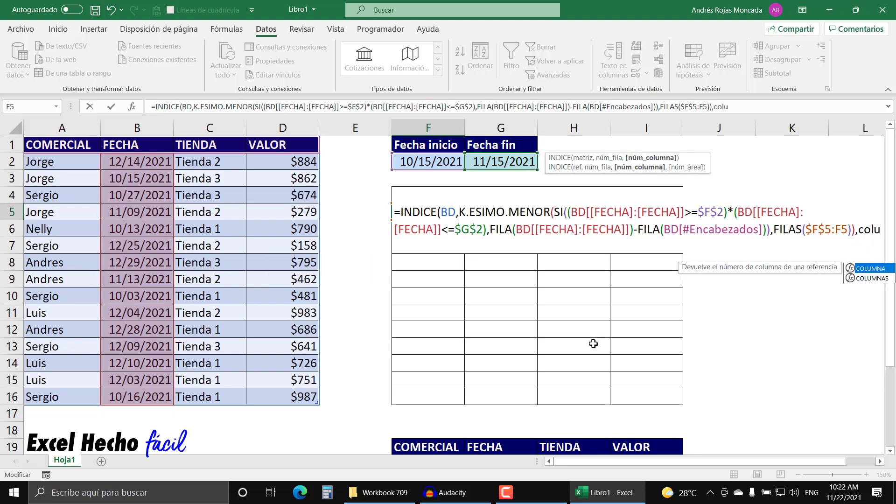
{"action": "key", "text": "Down"}
{"action": "key", "text": "Tab"}
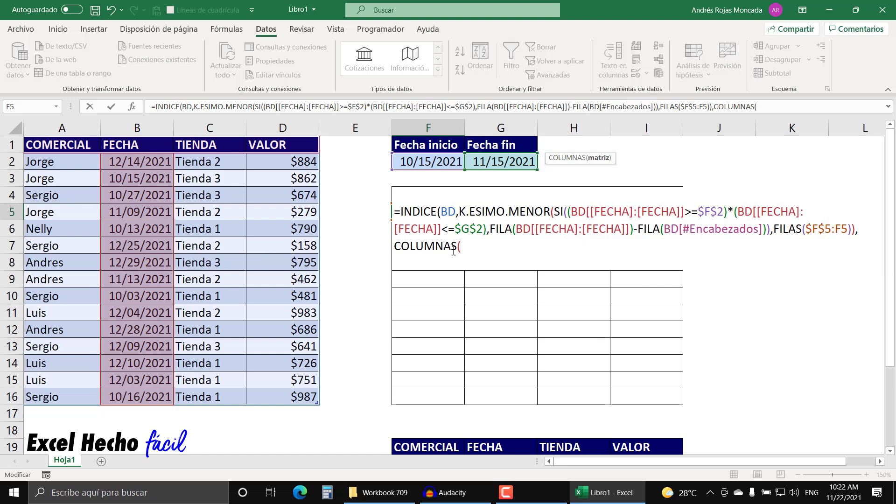
{"action": "left_click_drag", "start_coordinate": [806, 228], "coordinate": [847, 229]}
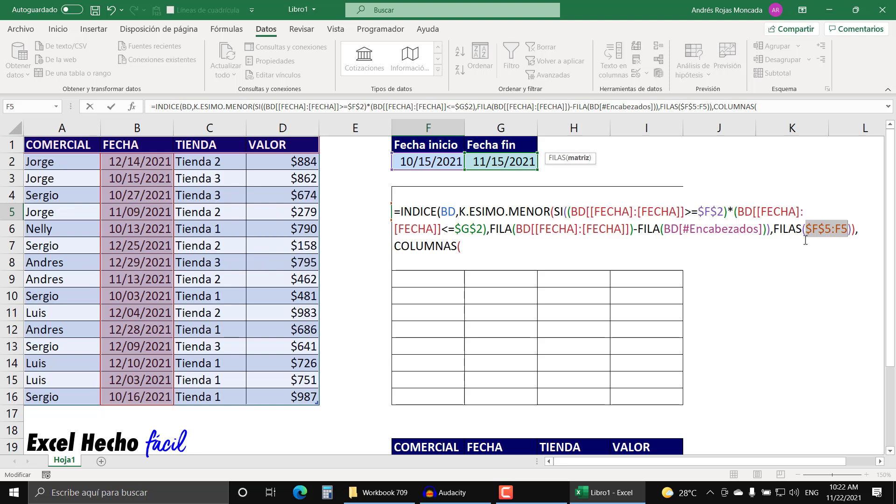
{"action": "key", "text": "ctrl+c"}
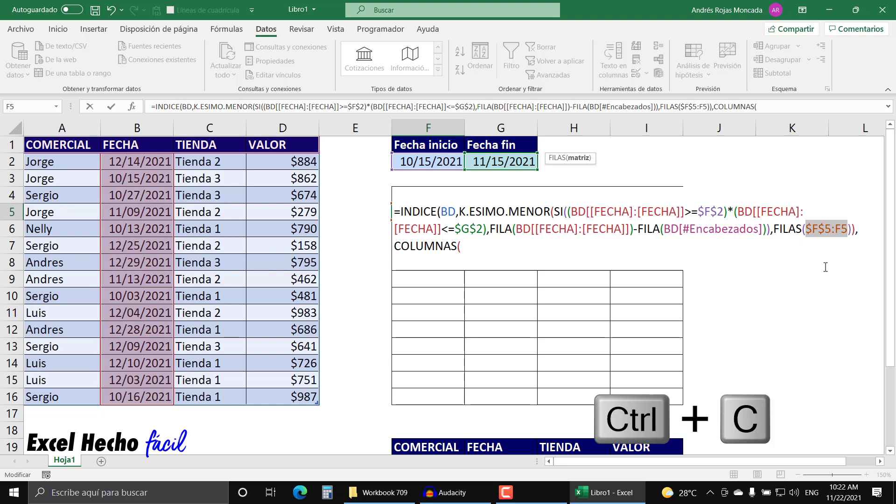
{"action": "left_click", "coordinate": [467, 246]}
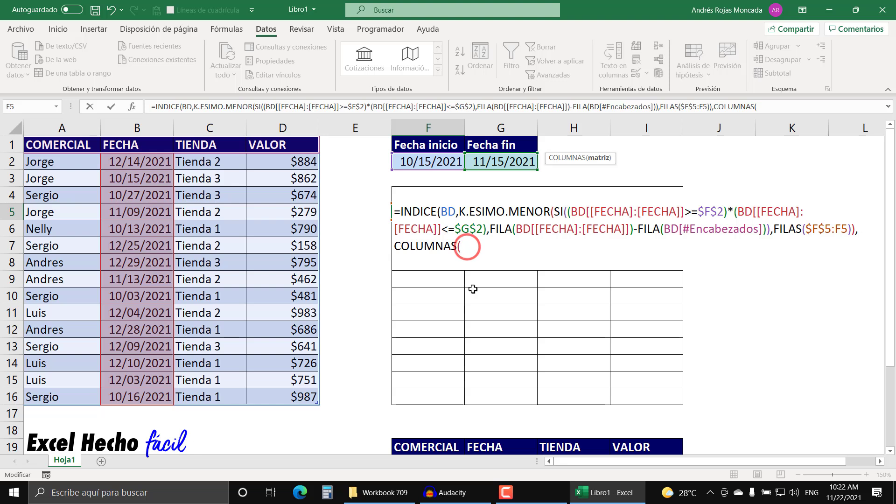
{"action": "key", "text": "ctrl+v"}
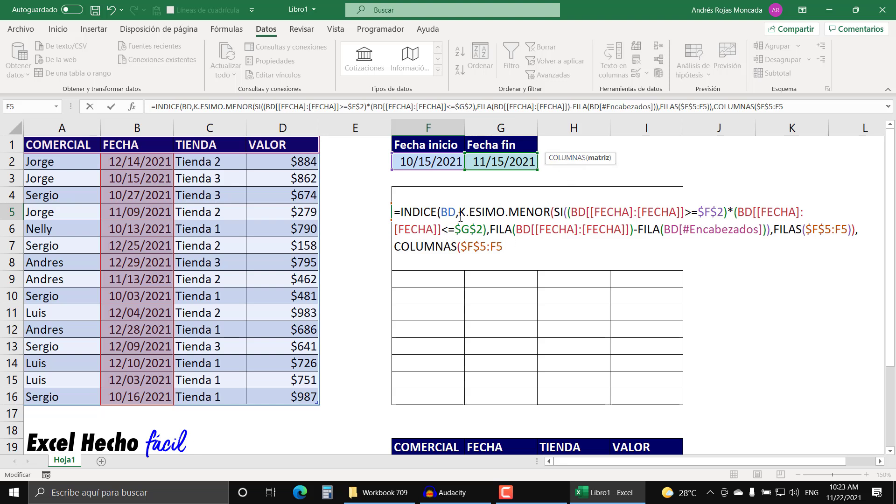
Check the núm_columna argument, close COLUMNAS and INDICE, then preview the whole formula's result and restore the formula.
{"action": "left_click", "coordinate": [441, 212]}
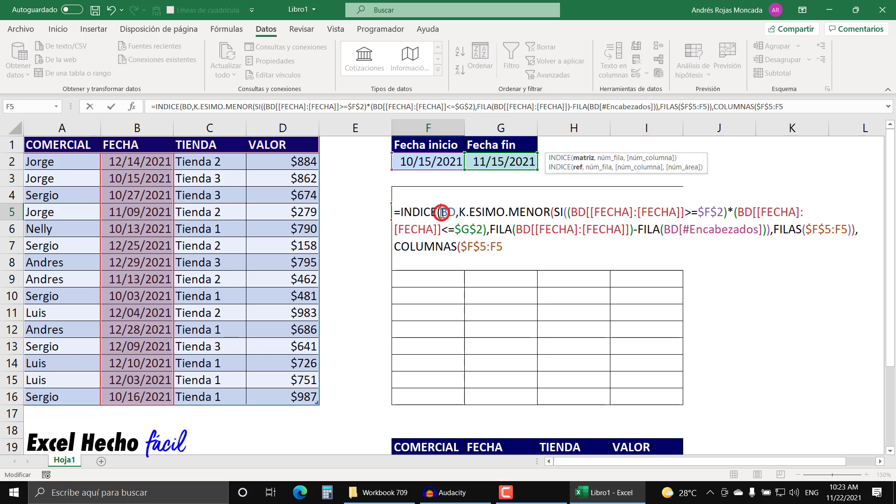
{"action": "left_click", "coordinate": [643, 158]}
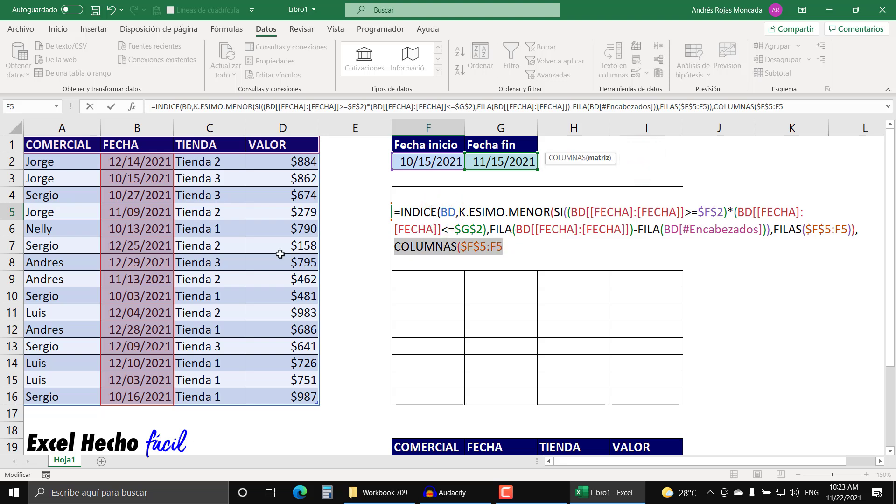
{"action": "left_click", "coordinate": [504, 246]}
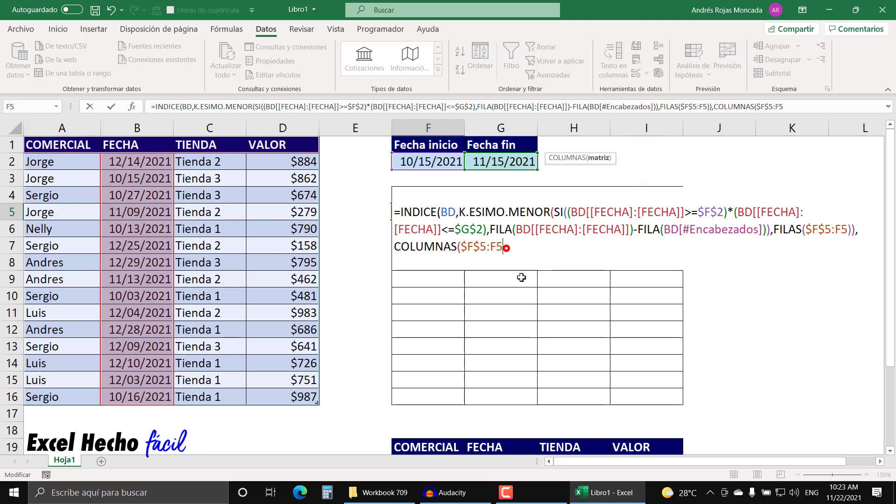
{"action": "type", "text": "))"}
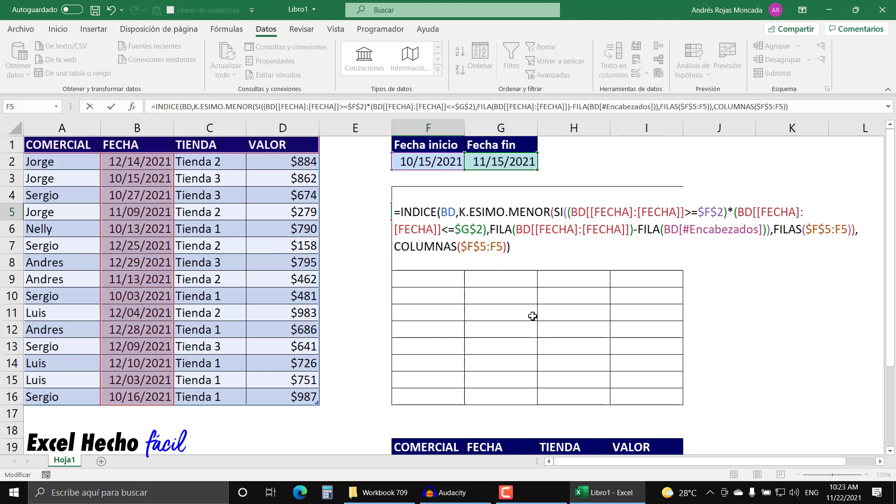
{"action": "key", "text": "F9"}
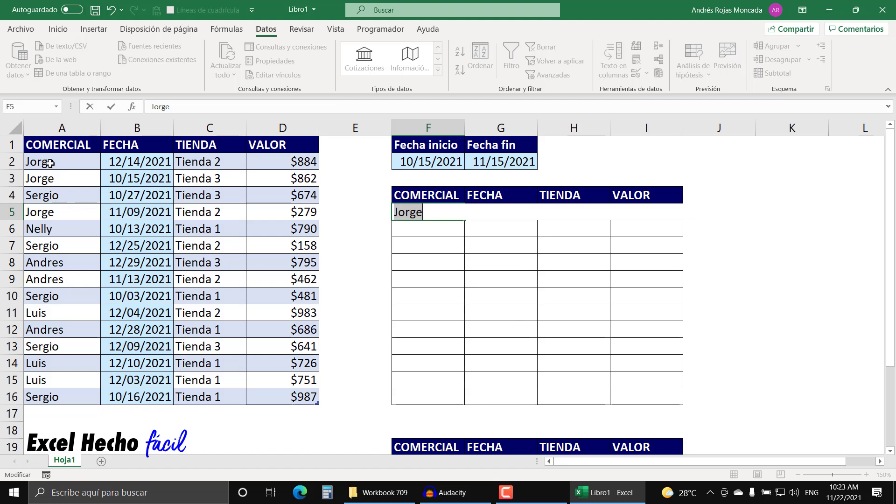
{"action": "key", "text": "ctrl+z"}
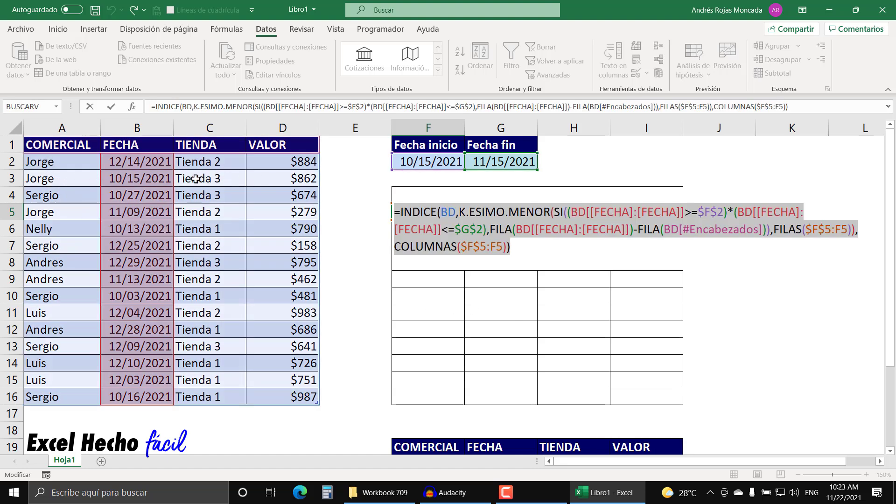
Enter the F5 formula as an array formula and fill it across the results grid F5:I16.
{"action": "left_click", "coordinate": [521, 247]}
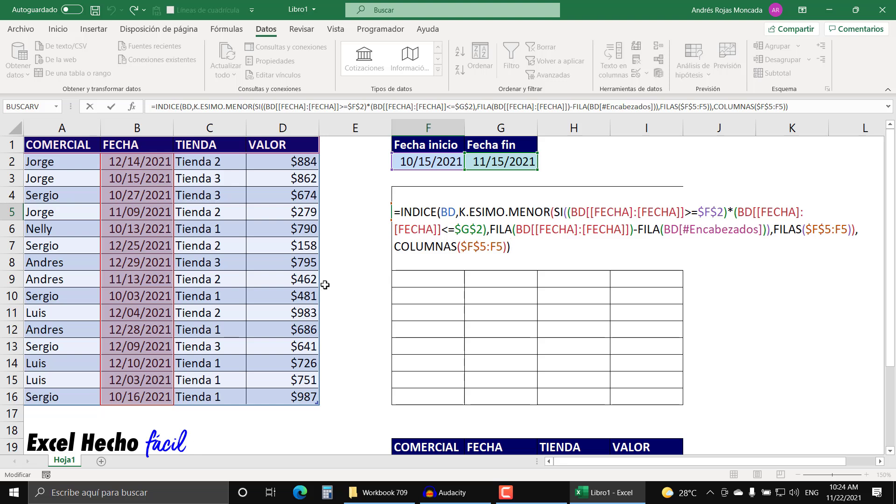
{"action": "key", "text": "ctrl+shift+Return"}
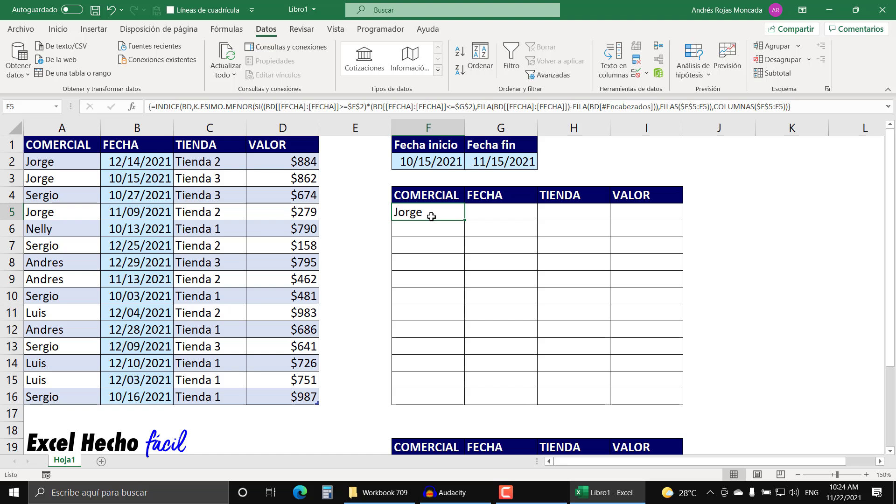
{"action": "left_click_drag", "start_coordinate": [465, 220], "coordinate": [684, 403]}
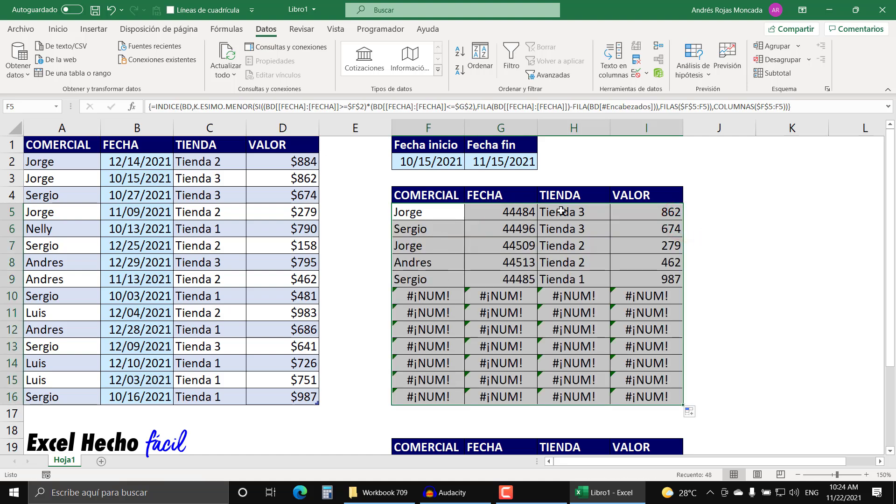
Review the extracted FECHA, TIENDA and VALOR columns, and the block F10:I16 of the results grid.
{"action": "left_click_drag", "start_coordinate": [518, 212], "coordinate": [506, 398]}
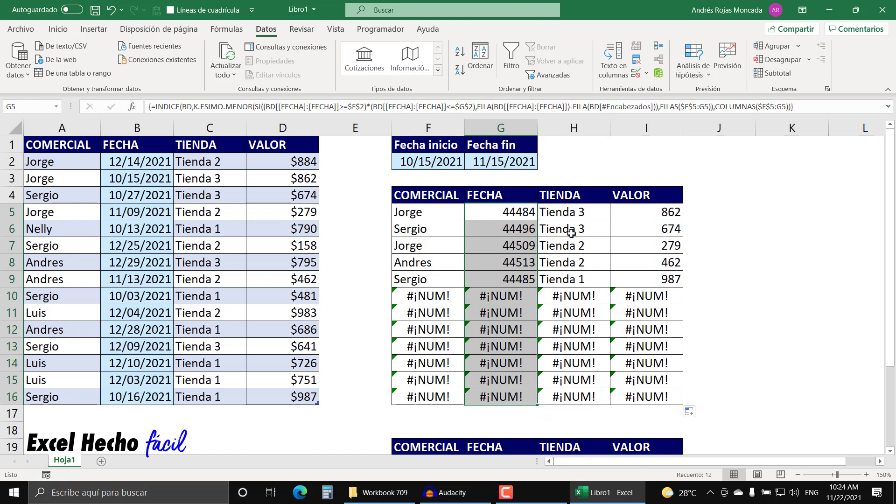
{"action": "left_click", "coordinate": [578, 210]}
{"action": "key", "text": "ctrl+shift+Down"}
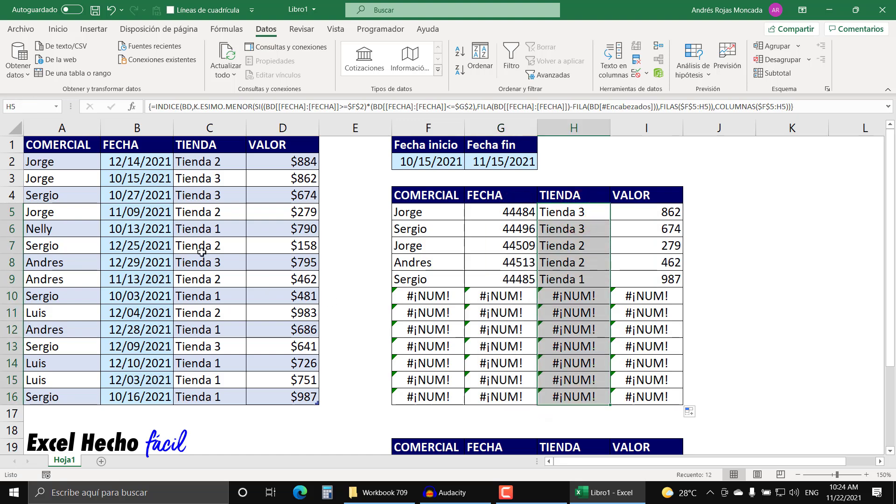
{"action": "left_click_drag", "start_coordinate": [634, 211], "coordinate": [626, 397]}
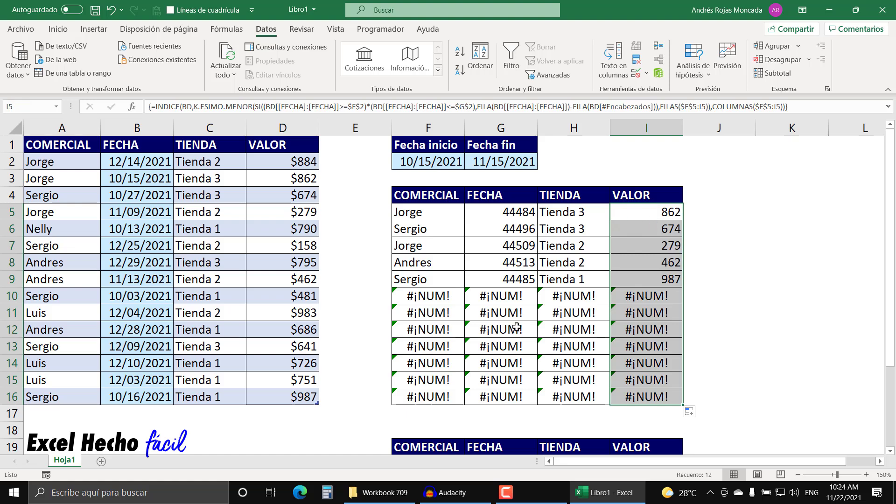
{"action": "left_click_drag", "start_coordinate": [443, 297], "coordinate": [667, 401]}
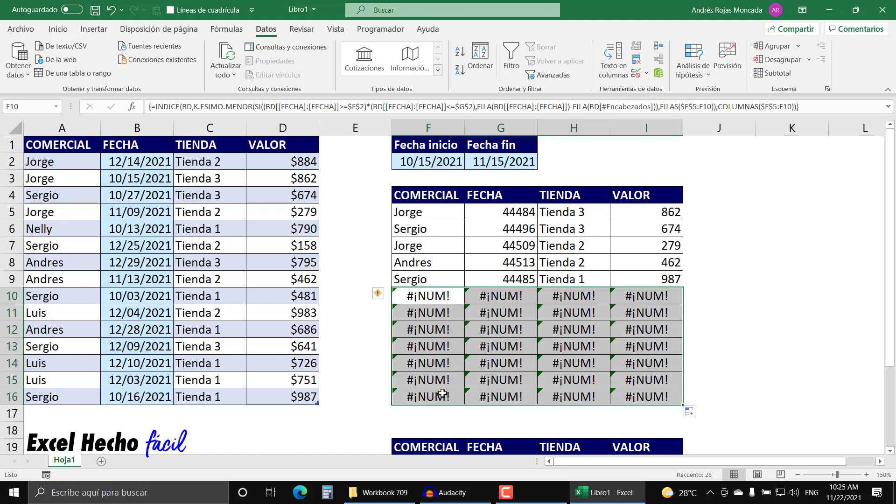
Wrap the F5 formula in SI.ERROR with INDICE as valor and an empty string ("") as valor_si_error.
{"action": "left_click", "coordinate": [413, 213]}
{"action": "key", "text": "F2"}
{"action": "key", "text": "F2"}
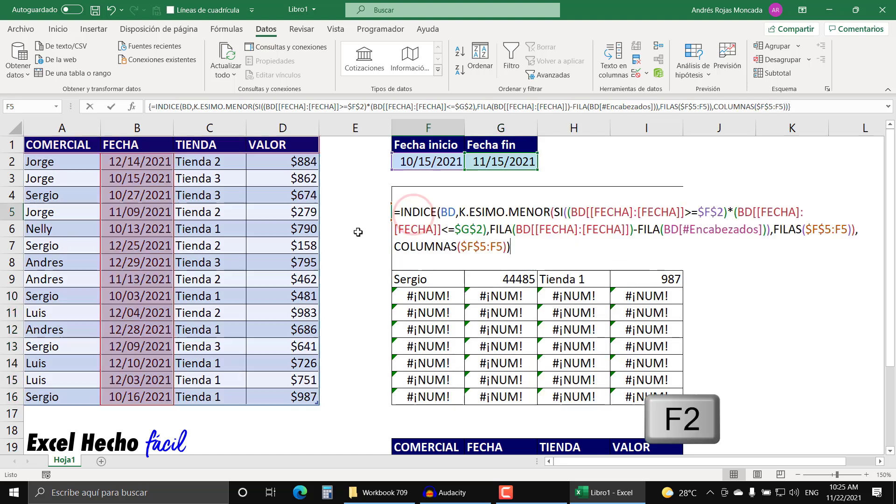
{"action": "left_click", "coordinate": [400, 212]}
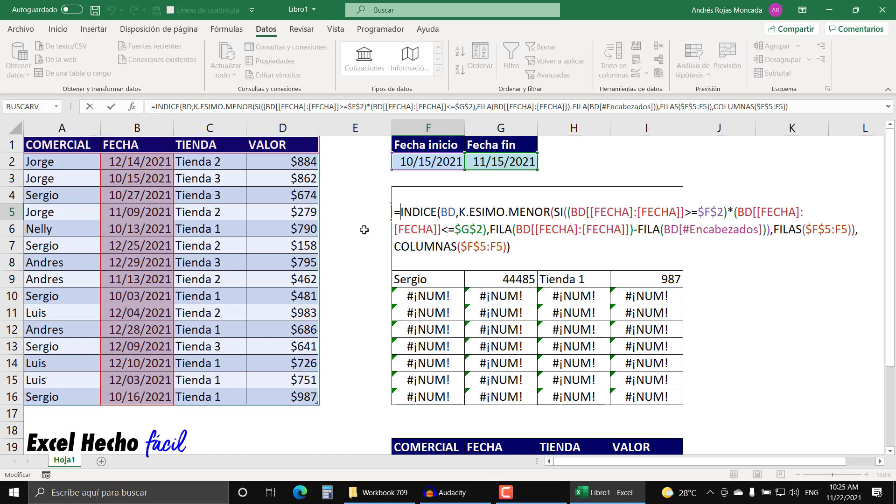
{"action": "type", "text": "si"}
{"action": "key", "text": "Down"}
{"action": "key", "text": "Down"}
{"action": "key", "text": "Tab"}
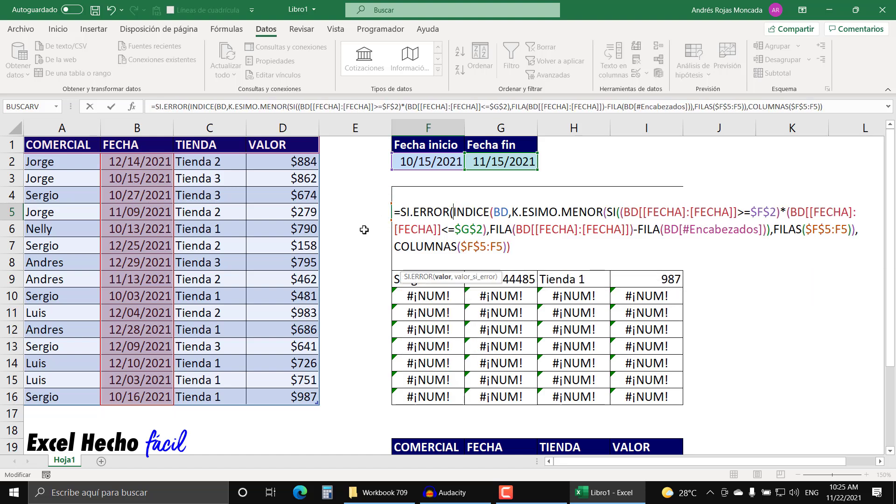
{"action": "left_click", "coordinate": [442, 277]}
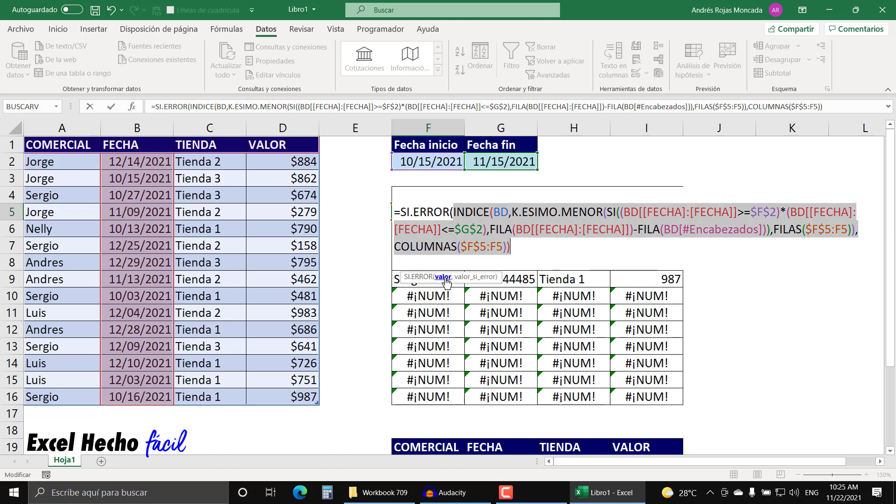
{"action": "left_click", "coordinate": [515, 249]}
{"action": "type", "text": ",\"\")"}
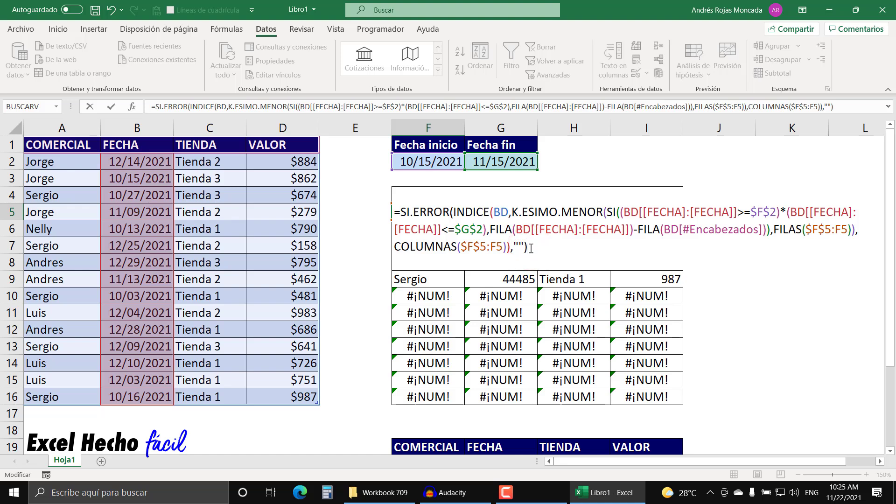
Enter the SI.ERROR version in F5 as an array formula and copy it over F5:I16.
{"action": "key", "text": "ctrl+shift+Return"}
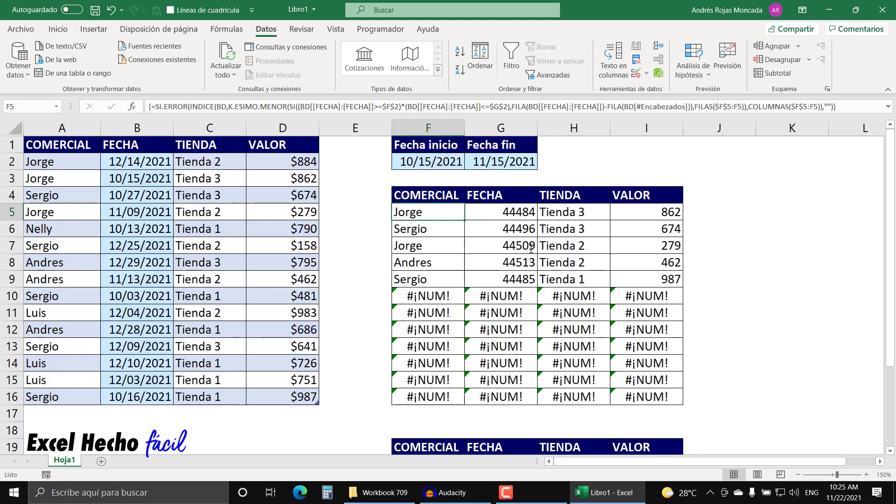
{"action": "left_click_drag", "start_coordinate": [464, 220], "coordinate": [682, 413]}
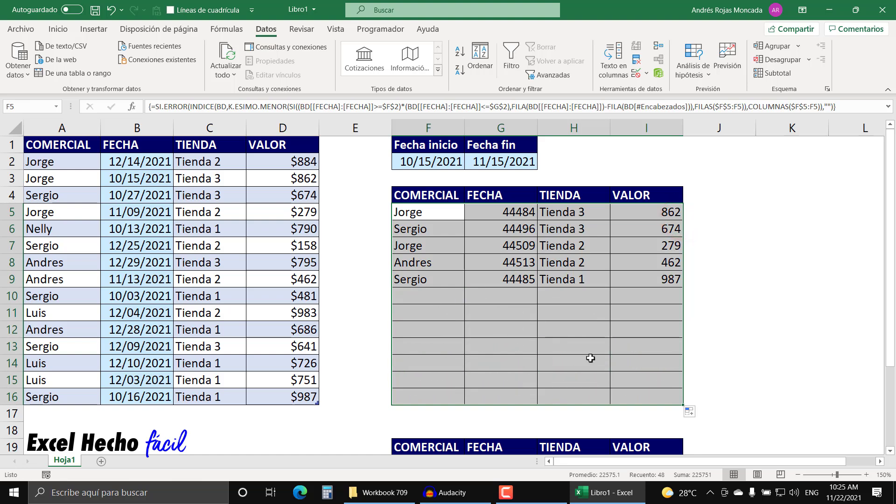
{"action": "left_click", "coordinate": [416, 214]}
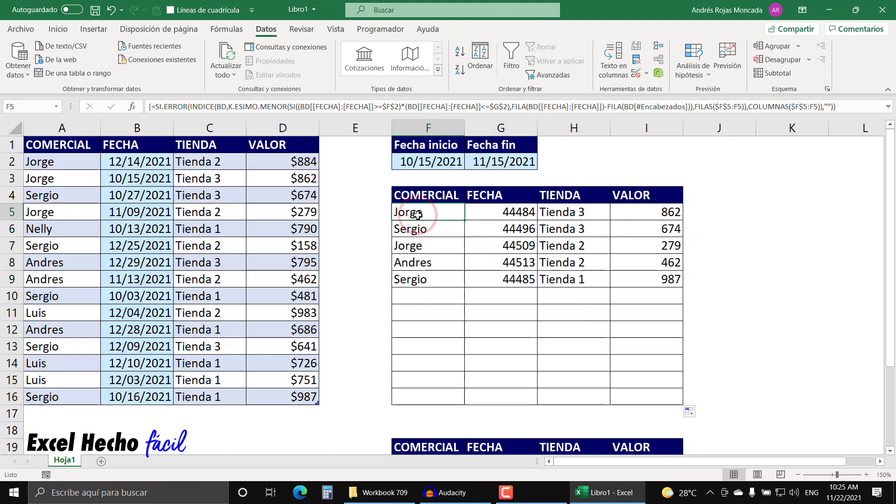
Format the FECHA results in G5:G16 with the Fecha category and the *03/14/2012 type.
{"action": "left_click_drag", "start_coordinate": [500, 211], "coordinate": [512, 398]}
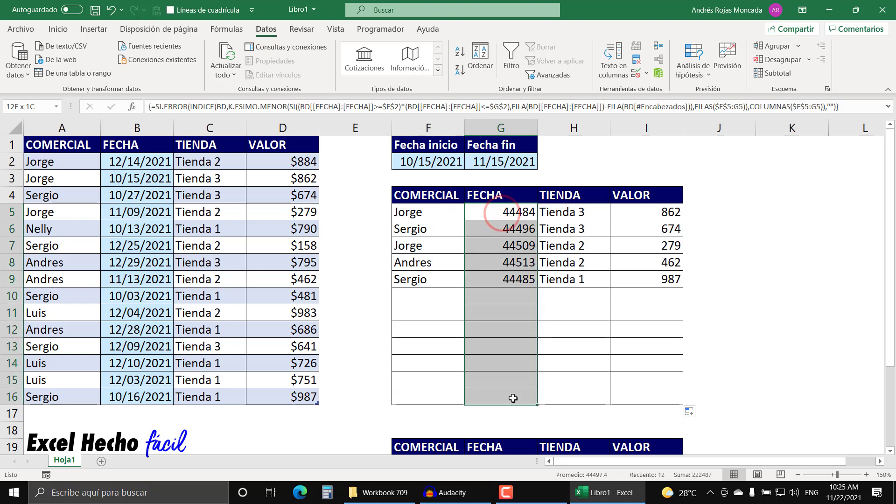
{"action": "key", "text": "ctrl+1"}
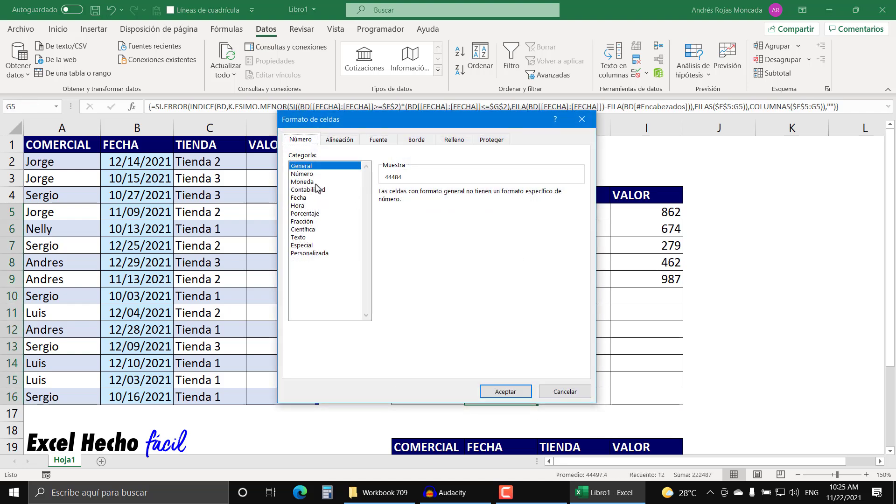
{"action": "left_click", "coordinate": [305, 198]}
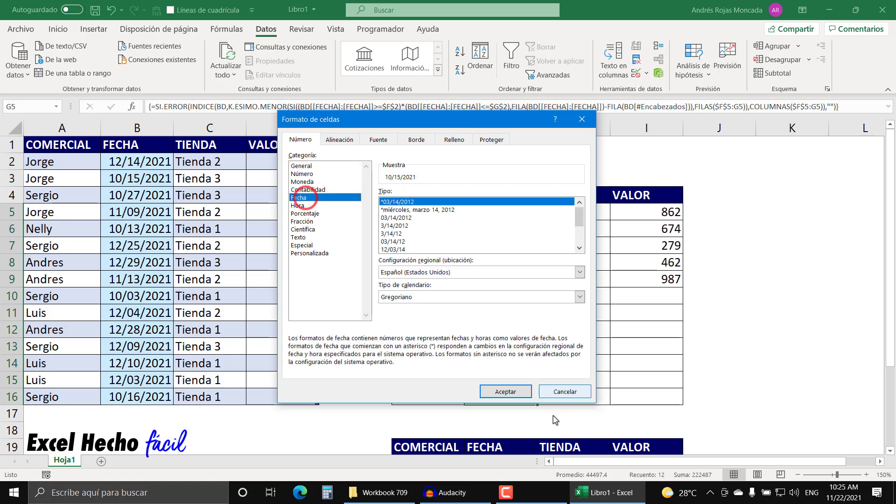
{"action": "left_click", "coordinate": [523, 394]}
Format the VALOR results in I5:I16 as Moneda with the $ symbol and 0 decimal places.
{"action": "left_click_drag", "start_coordinate": [637, 218], "coordinate": [645, 400]}
{"action": "key", "text": "ctrl+1"}
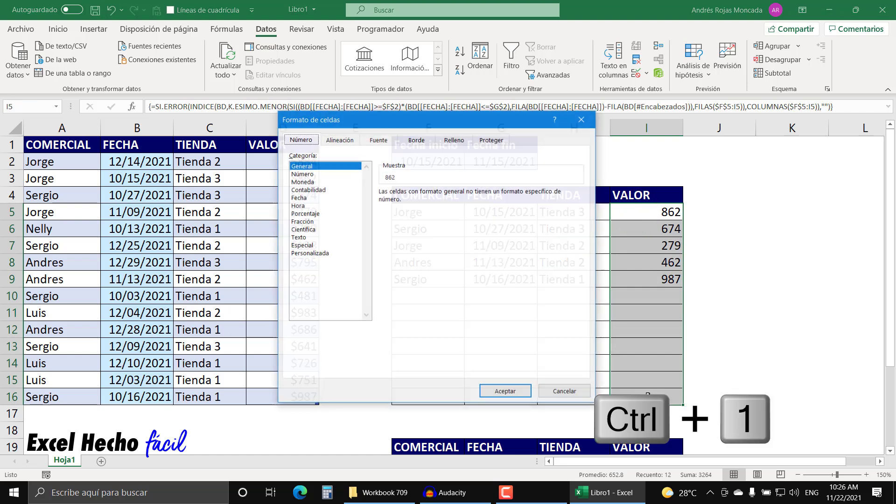
{"action": "left_click", "coordinate": [305, 182]}
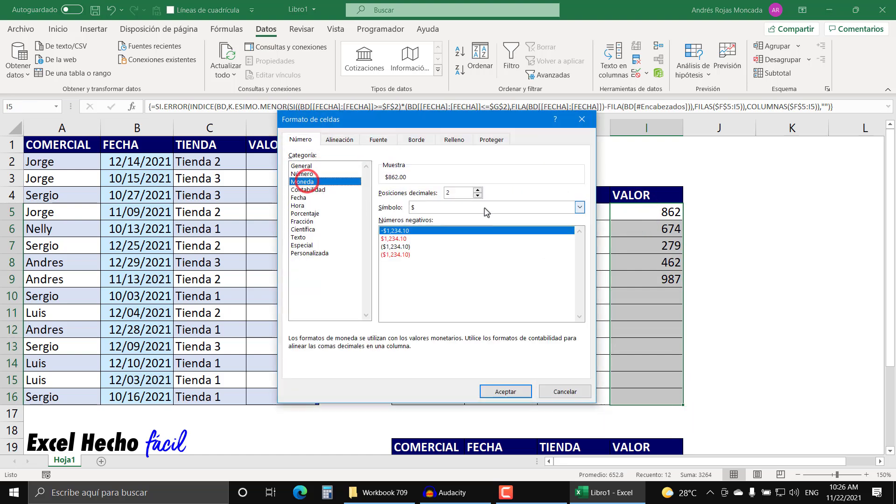
{"action": "left_click", "coordinate": [477, 195]}
{"action": "left_click", "coordinate": [477, 196]}
{"action": "left_click", "coordinate": [508, 391]}
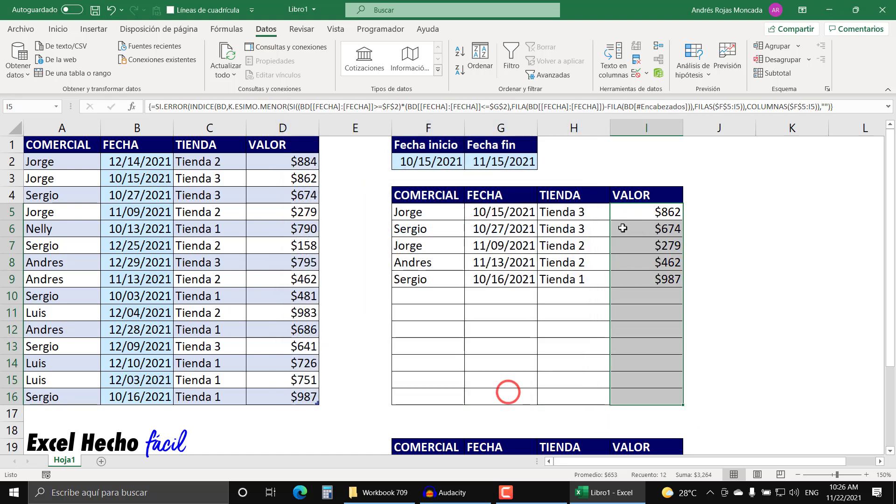
{"action": "scroll", "coordinate": [738, 306], "scroll_direction": "down", "scroll_amount": 1}
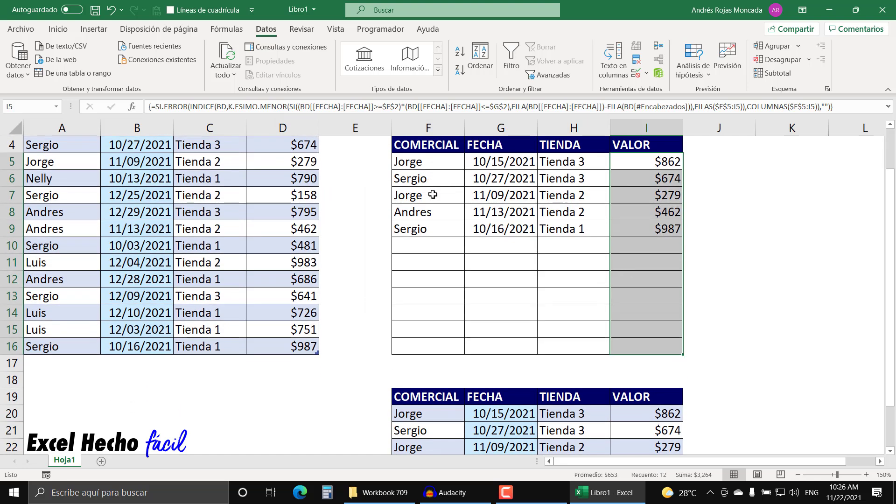
Compare the formula results in F5:I9 with the reference extract in F19:I24.
{"action": "scroll", "coordinate": [517, 304], "scroll_direction": "down", "scroll_amount": 2}
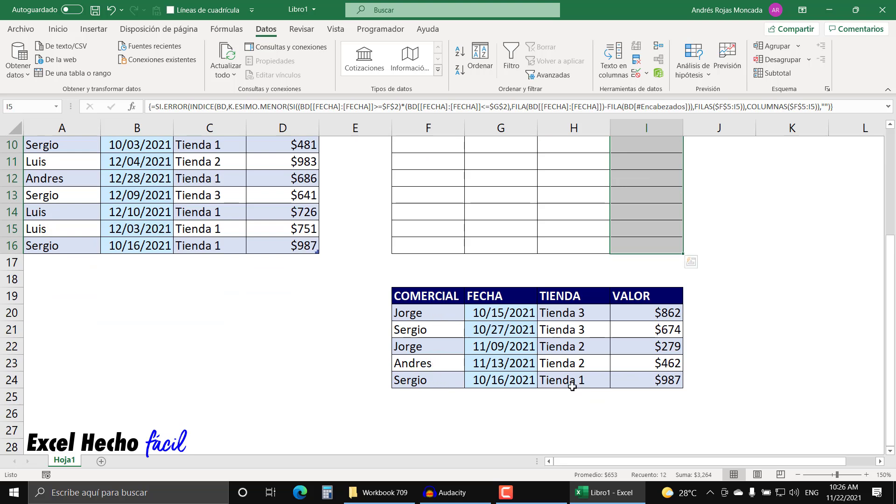
{"action": "scroll", "coordinate": [573, 385], "scroll_direction": "up", "scroll_amount": 1}
{"action": "scroll", "coordinate": [573, 385], "scroll_direction": "up", "scroll_amount": 1}
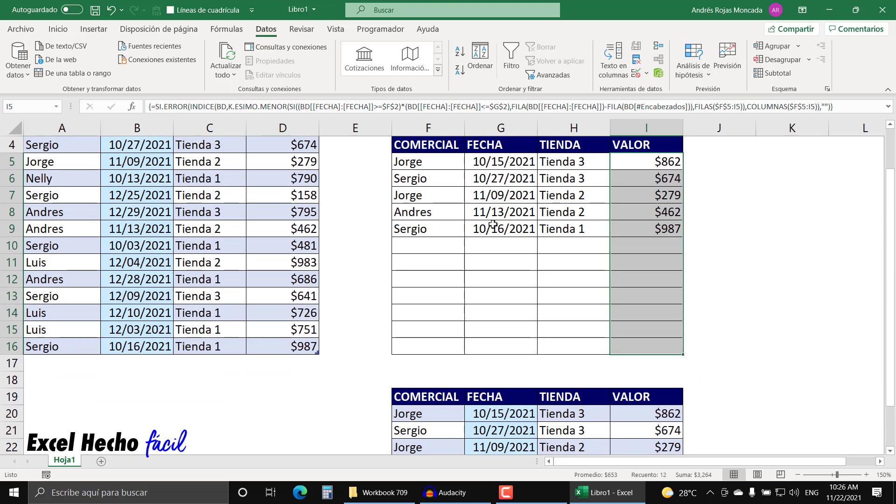
{"action": "scroll", "coordinate": [614, 267], "scroll_direction": "down", "scroll_amount": 1}
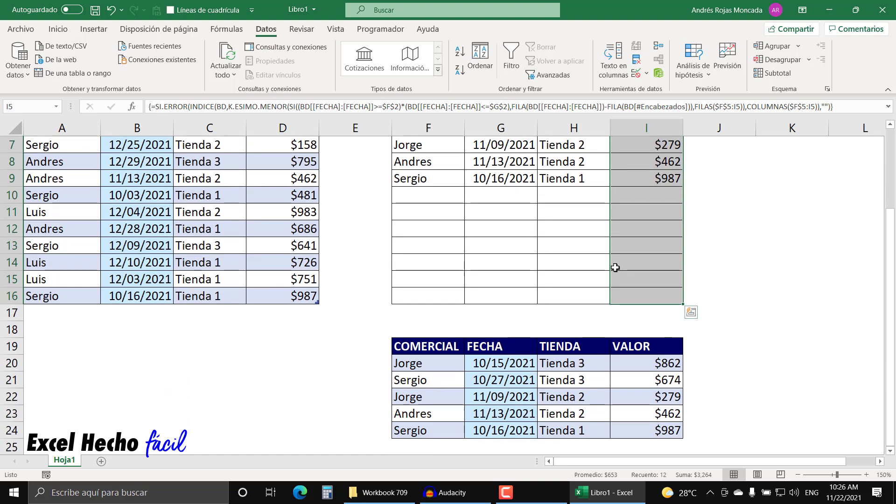
{"action": "scroll", "coordinate": [626, 371], "scroll_direction": "up", "scroll_amount": 1}
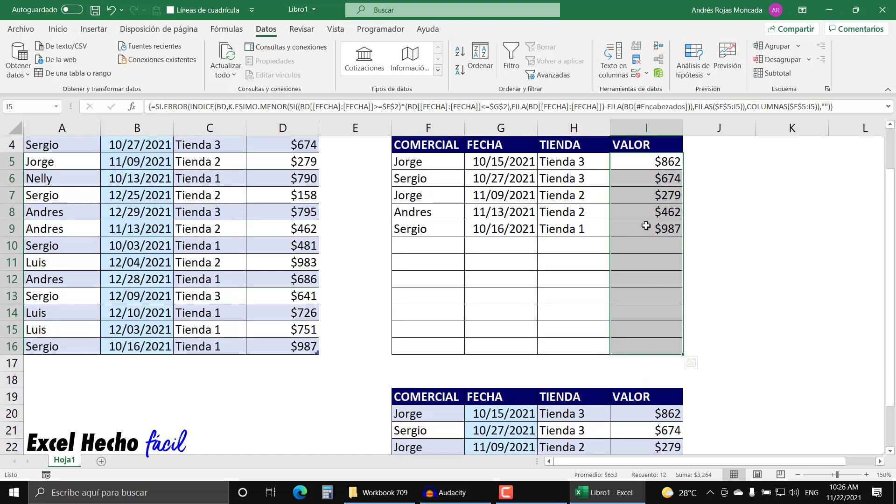
{"action": "scroll", "coordinate": [644, 226], "scroll_direction": "up", "scroll_amount": 1}
{"action": "left_click", "coordinate": [636, 144]}
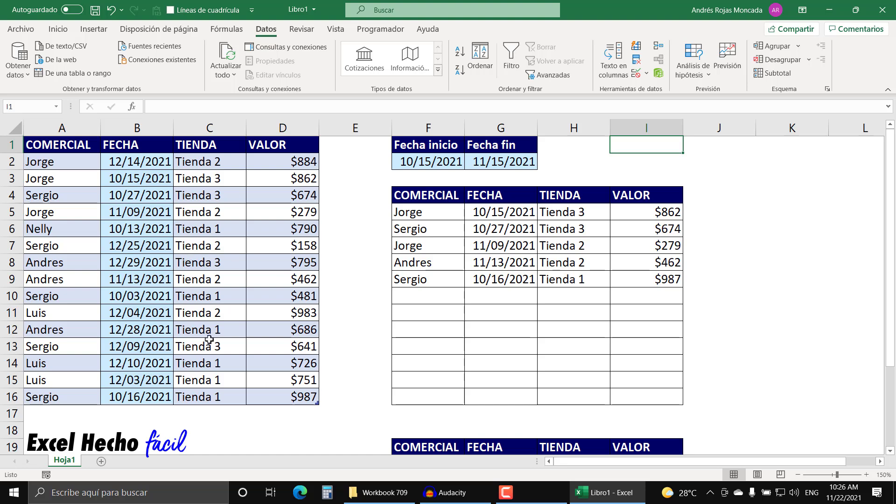
Add a record in row 17 below the BD table with a salesperson's name as COMERCIAL and 10/31/2021 as FECHA.
{"action": "scroll", "coordinate": [204, 311], "scroll_direction": "down", "scroll_amount": 1}
{"action": "left_click", "coordinate": [65, 365]}
{"action": "scroll", "coordinate": [87, 417], "scroll_direction": "up", "scroll_amount": 1}
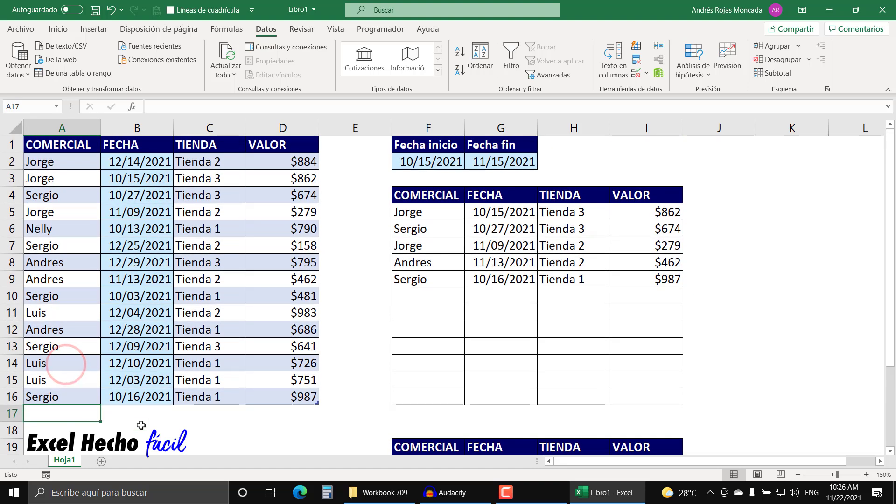
{"action": "type", "text": "Pedro"}
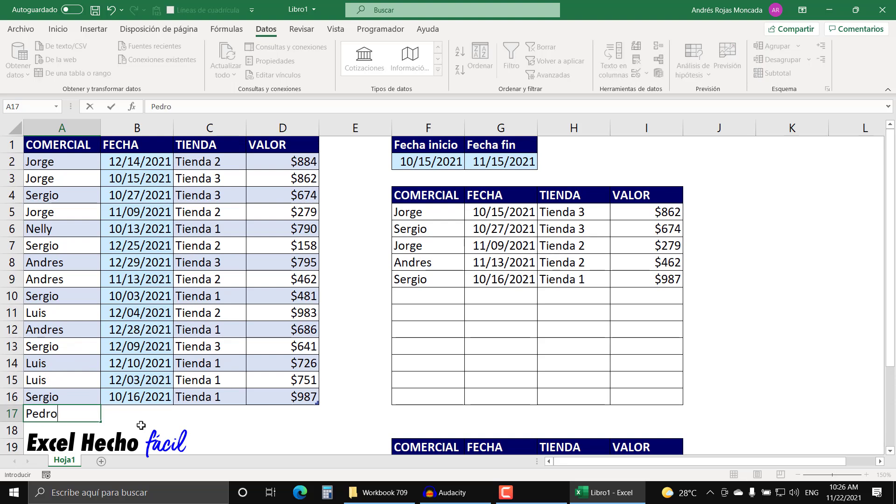
{"action": "key", "text": "Tab"}
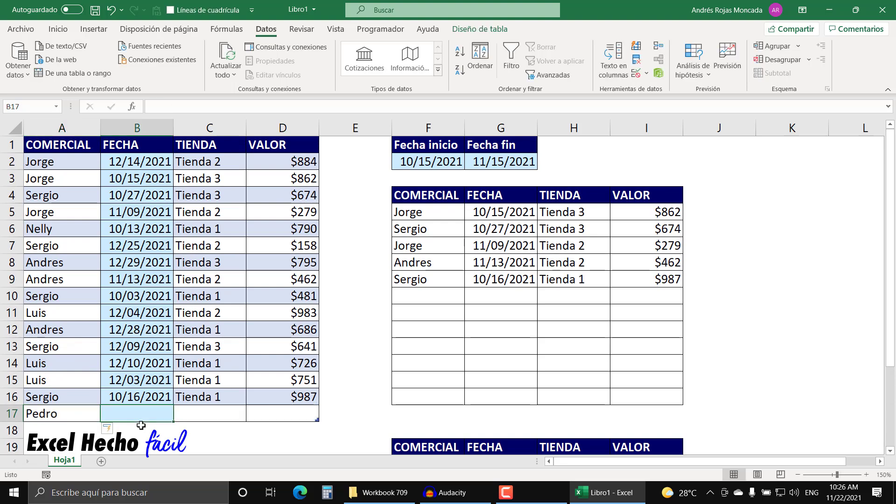
{"action": "type", "text": "10/31/2021"}
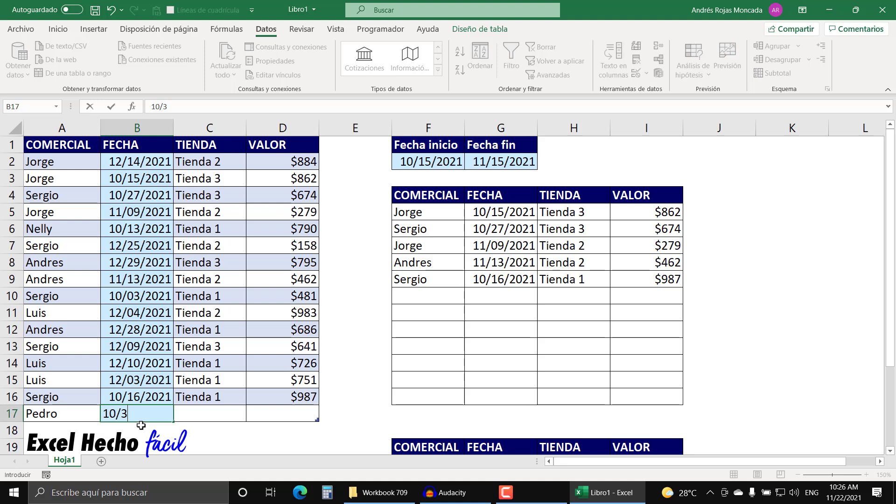
{"action": "key", "text": "Return"}
{"action": "key", "text": "Up"}
{"action": "key", "text": "Right"}
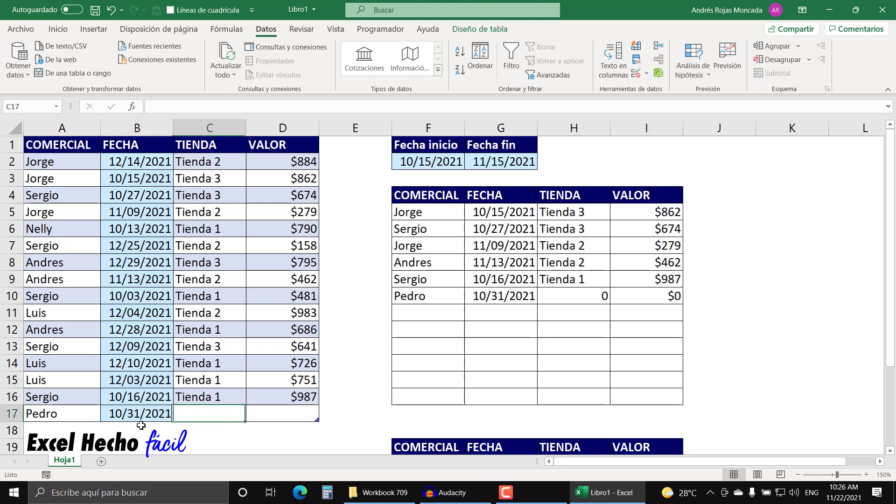
Complete the new BD record in row 17 with Tienda 3 as TIENDA and 500 as VALOR.
{"action": "type", "text": "Tiendfaz"}
{"action": "key", "text": "BackSpace"}
{"action": "key", "text": "BackSpace"}
{"action": "key", "text": "BackSpace"}
{"action": "type", "text": "a 3"}
{"action": "key", "text": "Return"}
{"action": "key", "text": "Up"}
{"action": "key", "text": "Right"}
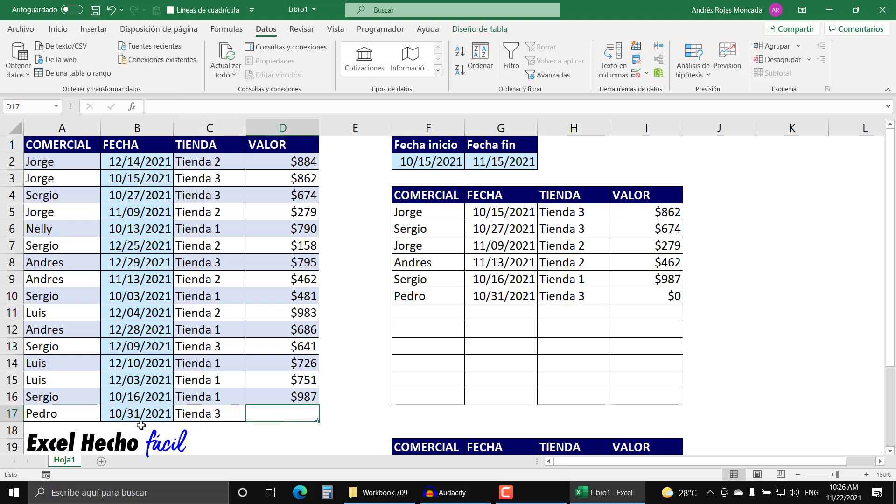
{"action": "type", "text": "500"}
{"action": "key", "text": "Return"}
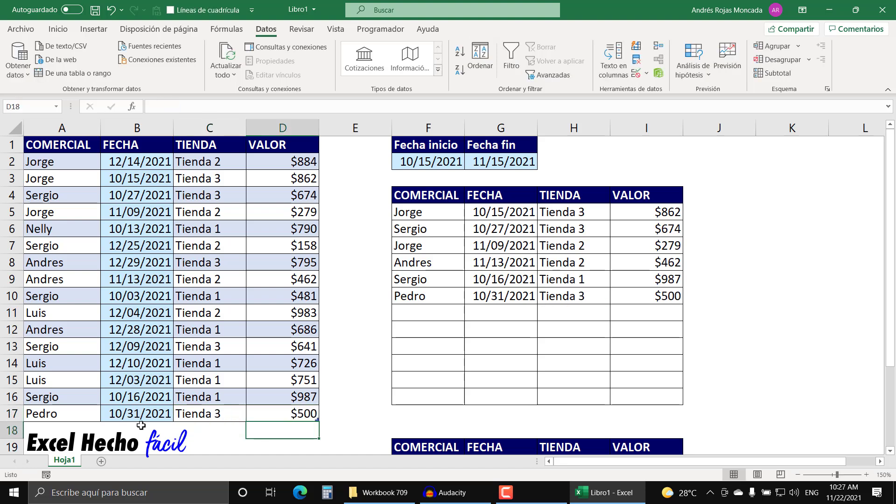
Set Fecha inicio in F2 to 11/01/2021 and Fecha fin in G2 to 11/30/2021.
{"action": "left_click", "coordinate": [632, 148]}
{"action": "scroll", "coordinate": [715, 274], "scroll_direction": "down", "scroll_amount": 3}
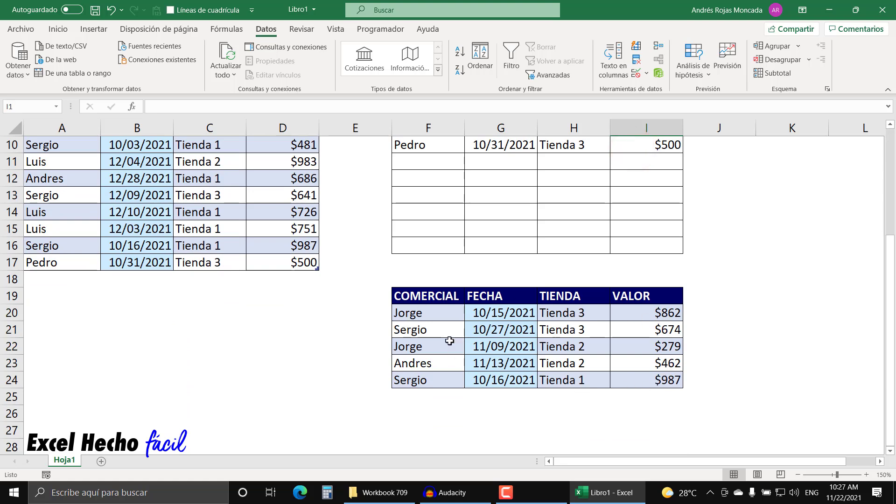
{"action": "scroll", "coordinate": [445, 337], "scroll_direction": "up", "scroll_amount": 3}
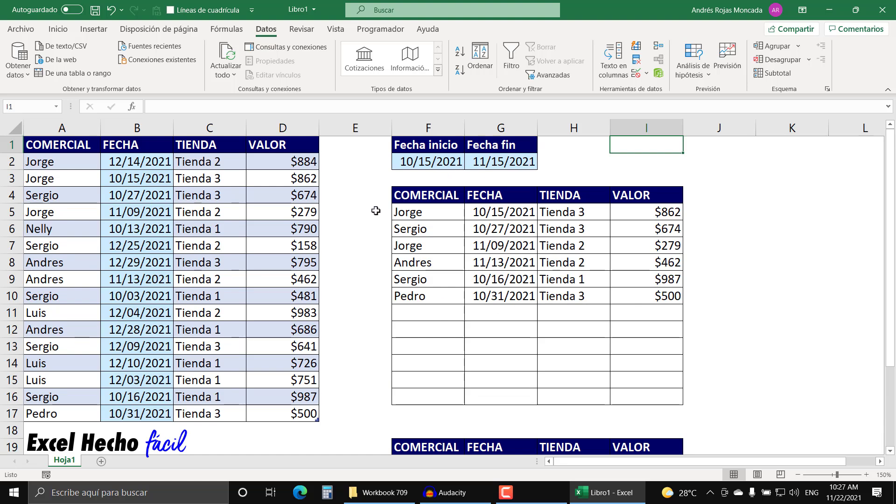
{"action": "left_click", "coordinate": [422, 163]}
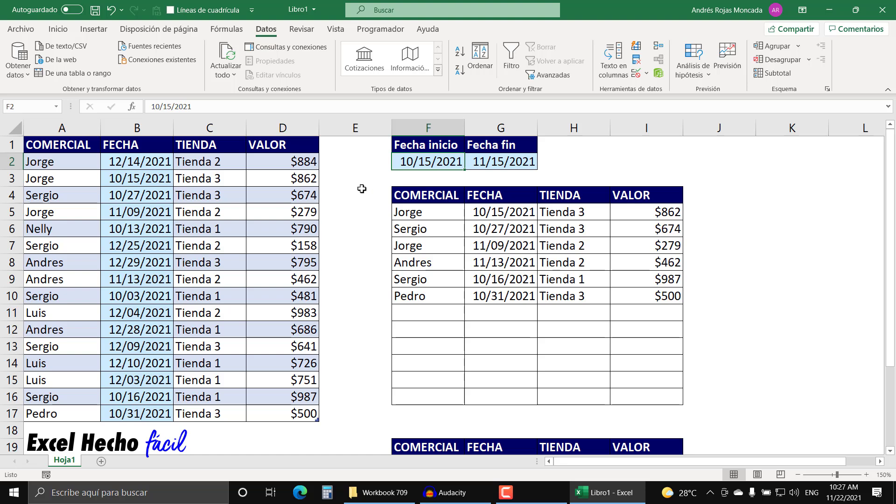
{"action": "type", "text": "11/01/2021"}
{"action": "key", "text": "Return"}
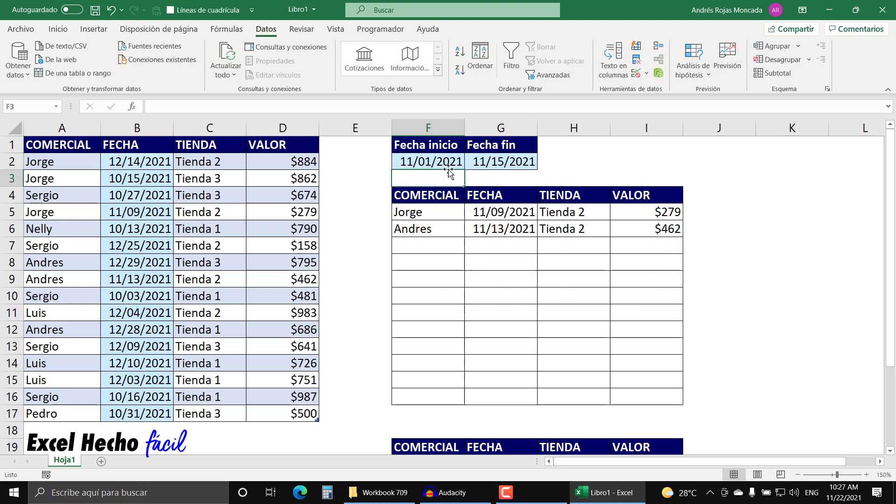
{"action": "left_click", "coordinate": [476, 160]}
{"action": "type", "text": "11/30/2021"}
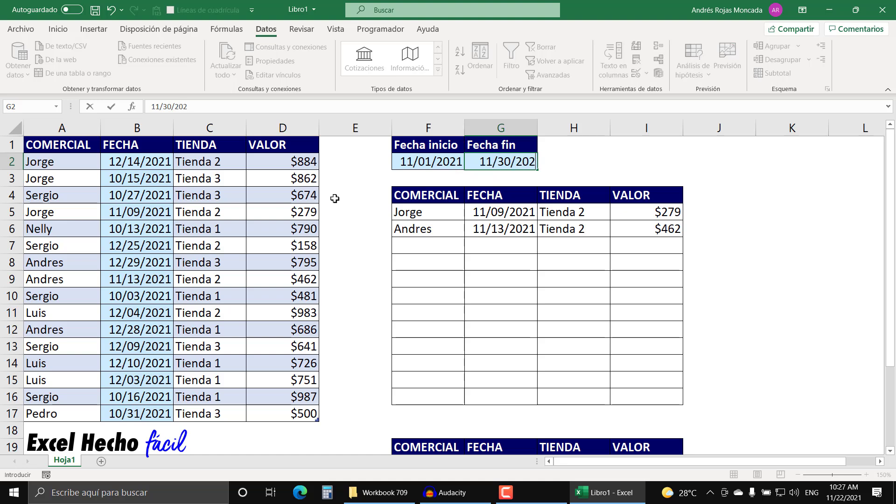
{"action": "key", "text": "Return"}
Set Fecha fin in G2 to 12/15/2021.
{"action": "left_click", "coordinate": [514, 161]}
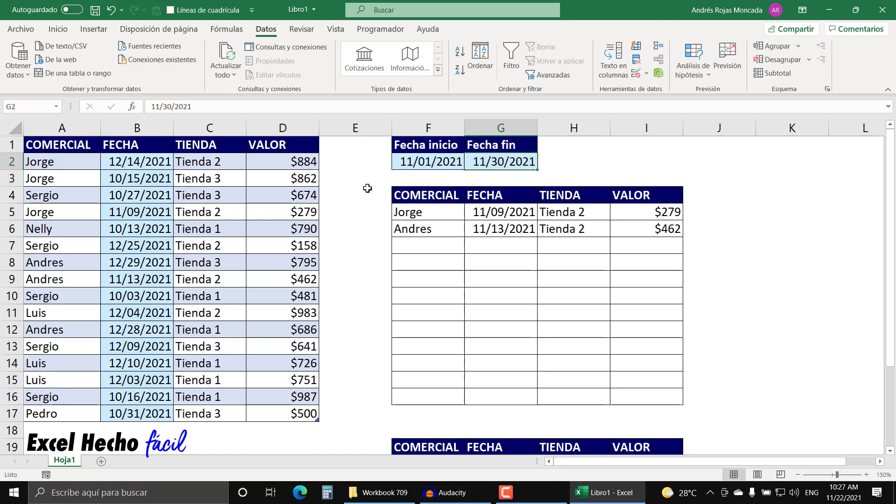
{"action": "type", "text": "12/1"}
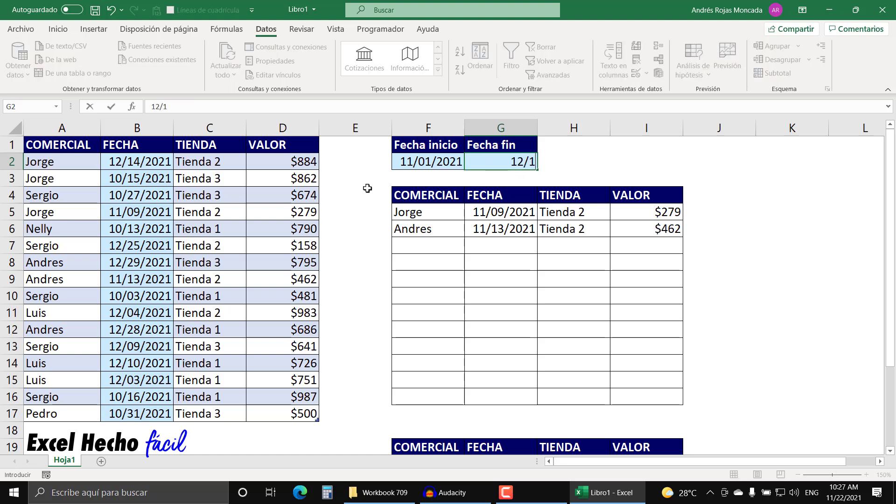
{"action": "type", "text": "5/2021"}
{"action": "key", "text": "Return"}
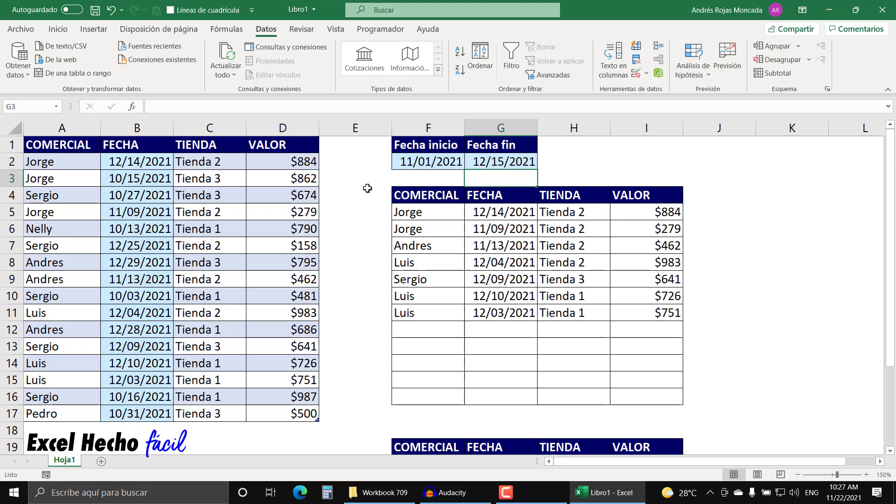
Compare the formula results for the new date range in F5:I16 with the separate extract in F19:I24.
{"action": "scroll", "coordinate": [539, 282], "scroll_direction": "down", "scroll_amount": 3}
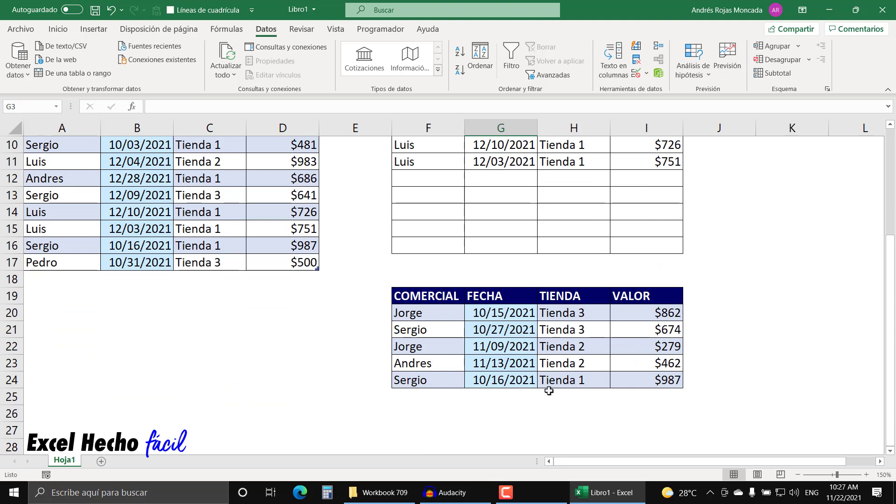
{"action": "scroll", "coordinate": [549, 391], "scroll_direction": "up", "scroll_amount": 3}
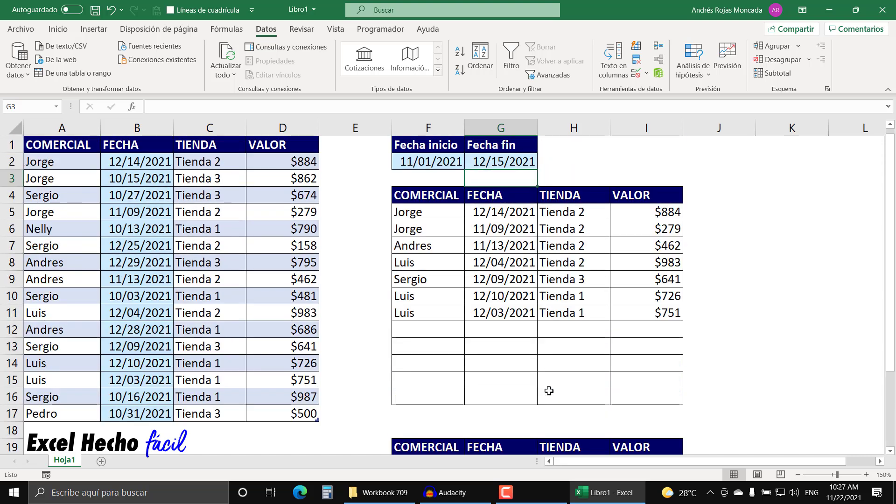
{"action": "left_click", "coordinate": [625, 146]}
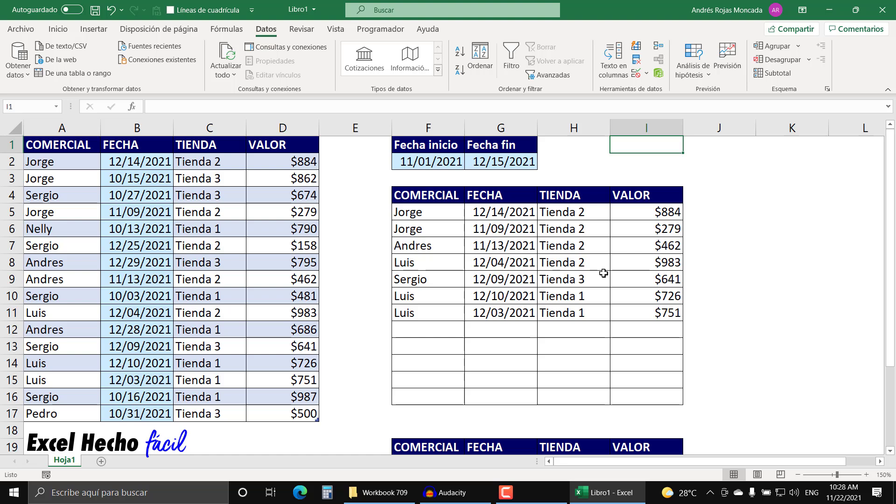
{"action": "scroll", "coordinate": [604, 273], "scroll_direction": "down", "scroll_amount": 3}
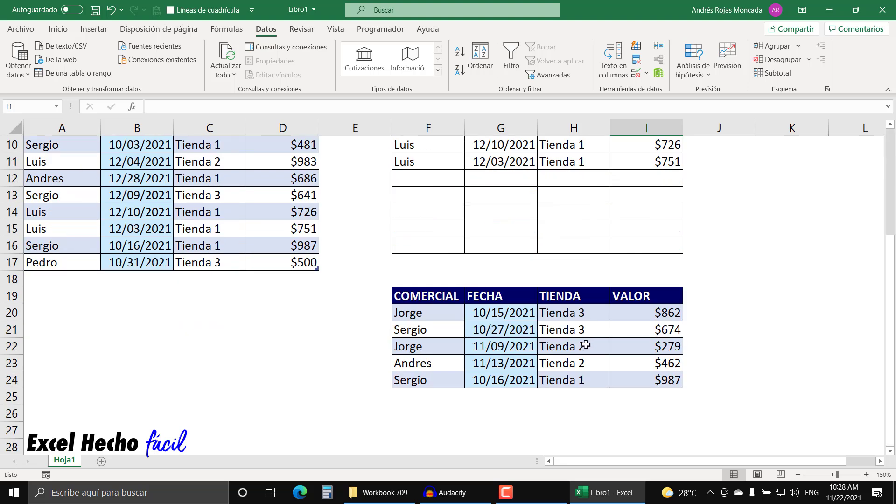
{"action": "scroll", "coordinate": [573, 357], "scroll_direction": "up", "scroll_amount": 3}
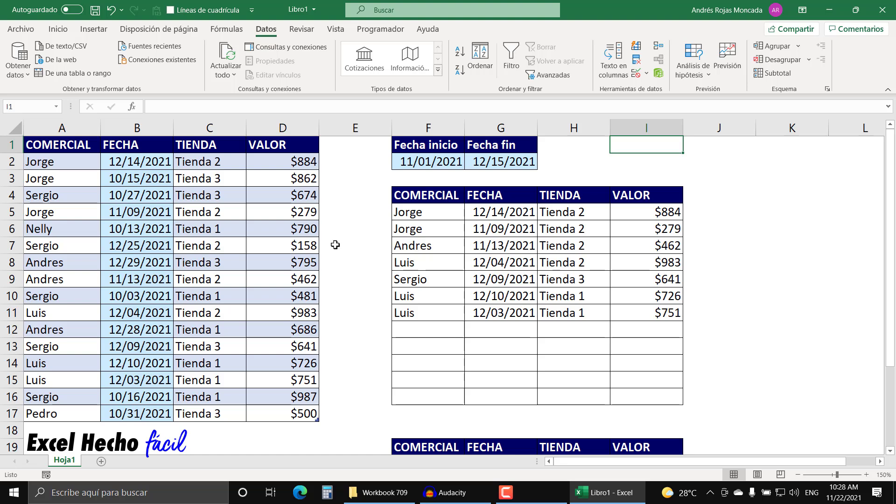
{"action": "scroll", "coordinate": [335, 244], "scroll_direction": "down", "scroll_amount": 3}
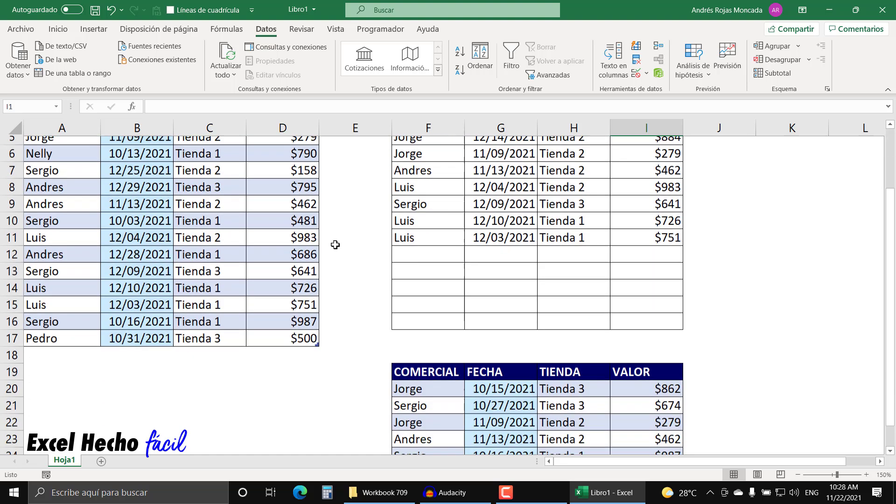
{"action": "scroll", "coordinate": [413, 363], "scroll_direction": "up", "scroll_amount": 3}
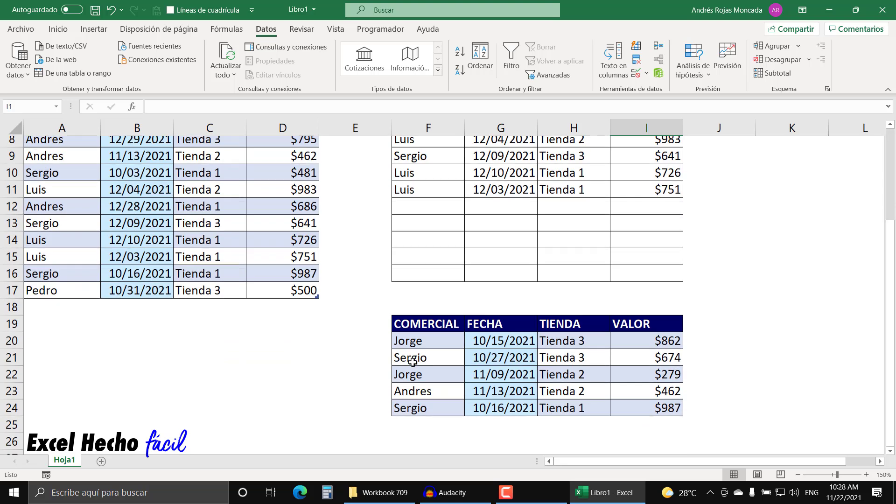